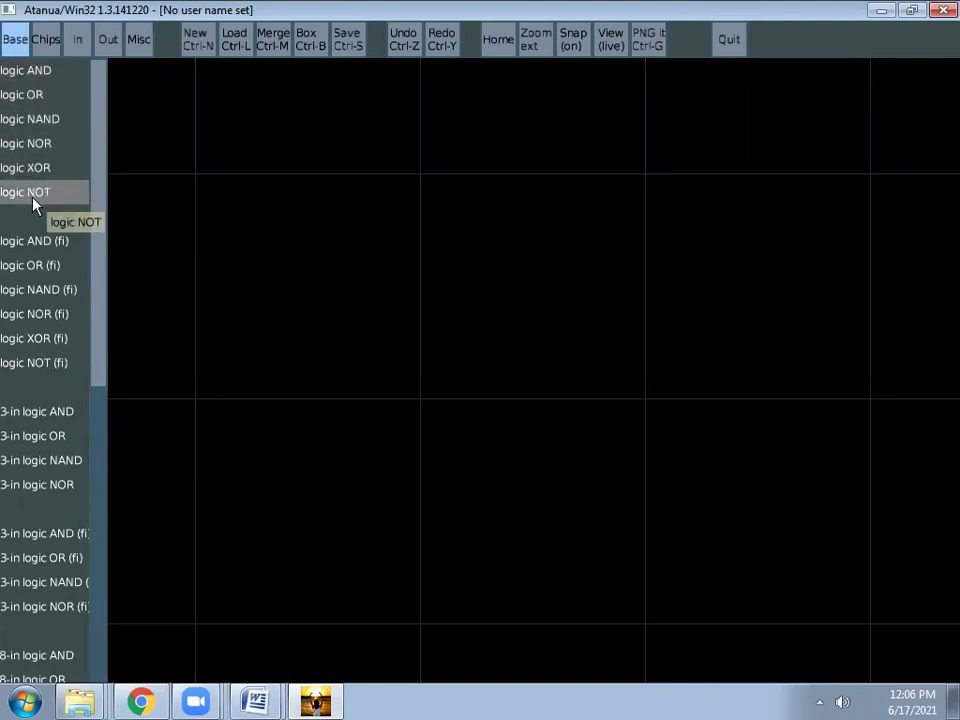
# Step: Place two logic NOT gates on the canvas, one above the other
pyautogui.moveTo(31, 205); pyautogui.dragTo(547, 280)
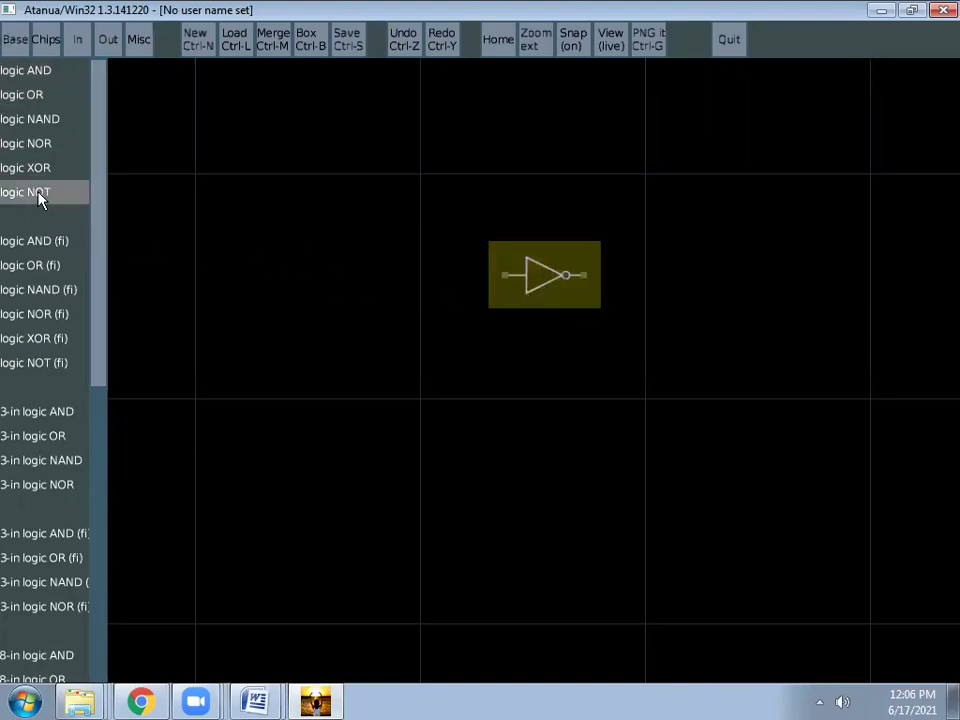
pyautogui.moveTo(70, 214); pyautogui.dragTo(548, 426)
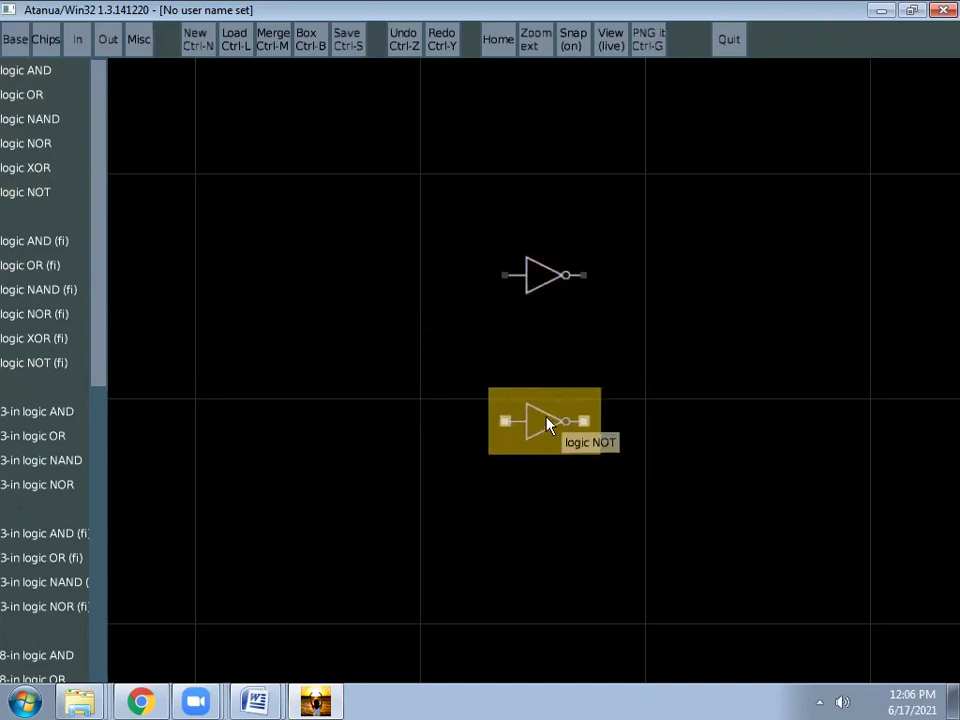
pyautogui.click(32, 200)
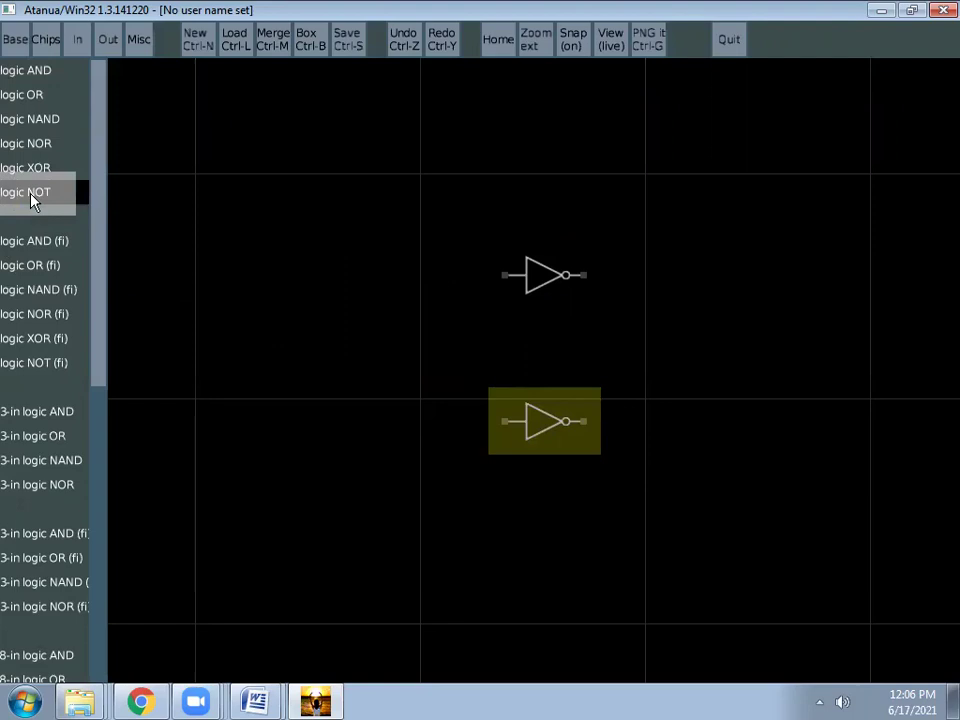
pyautogui.moveTo(32, 200); pyautogui.dragTo(547, 168)
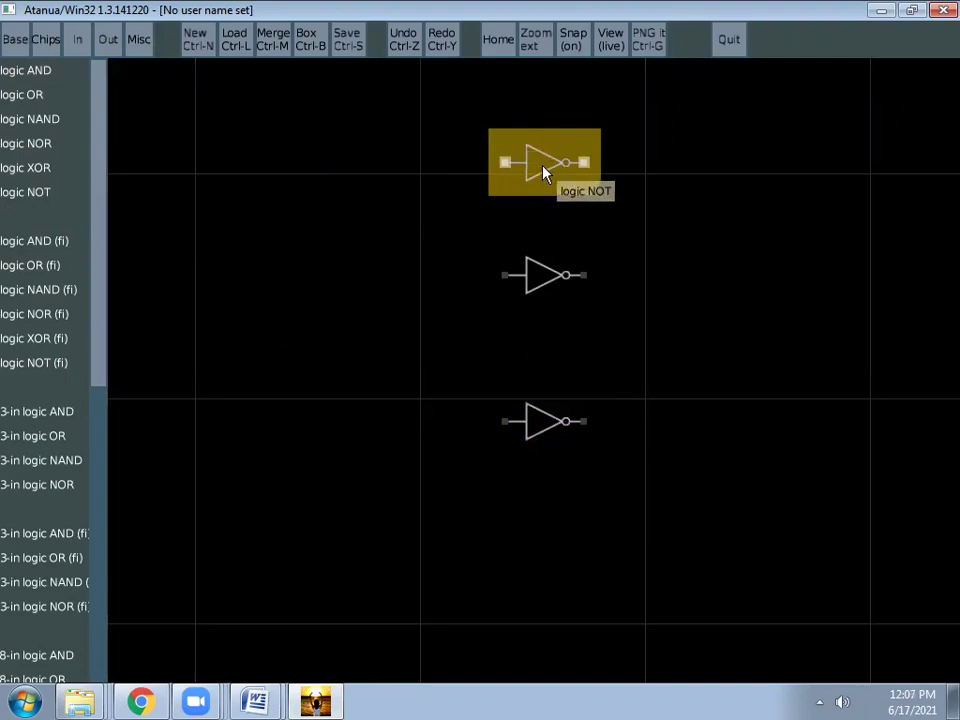
pyautogui.press('Delete')
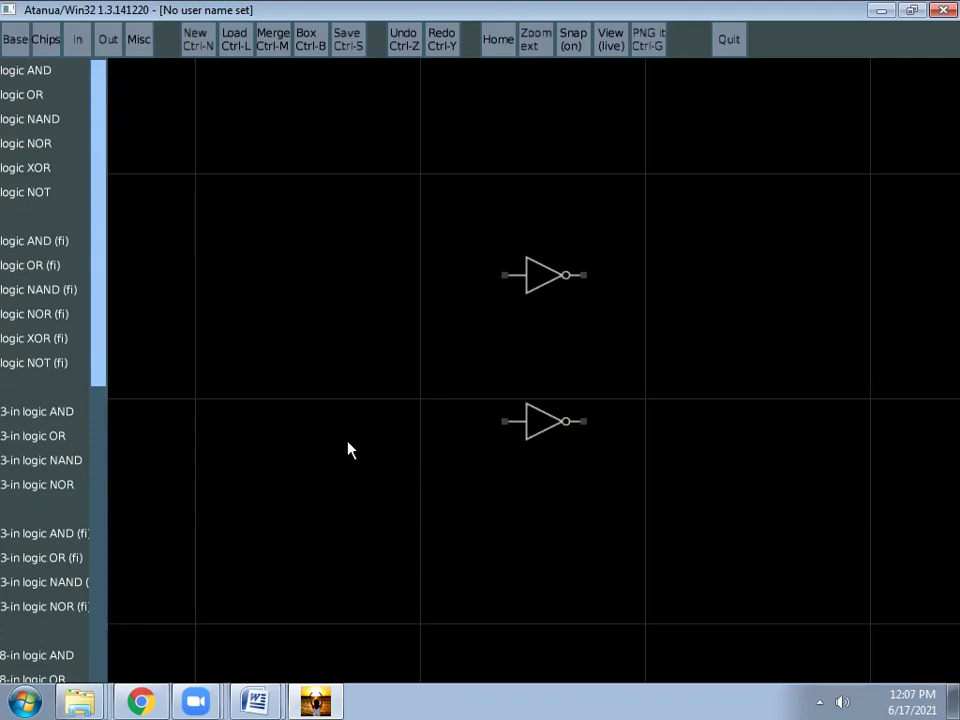
# Step: Place switch ('0') in front of the upper NOT gate and switch ('1') in front of the lower one
pyautogui.click(74, 42)
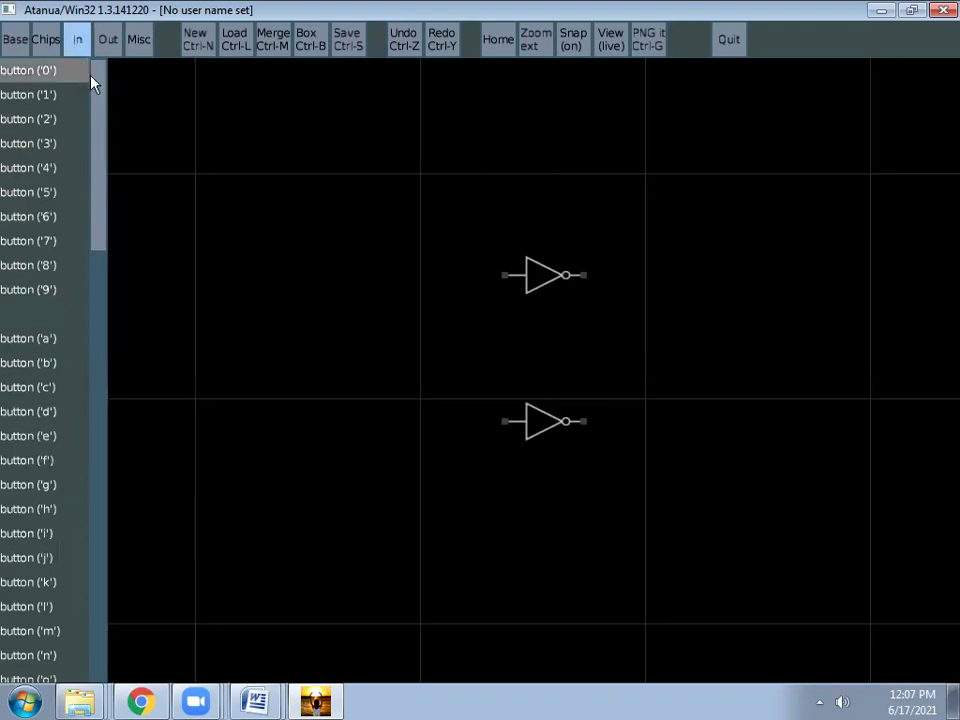
pyautogui.moveTo(100, 106); pyautogui.dragTo(99, 394)
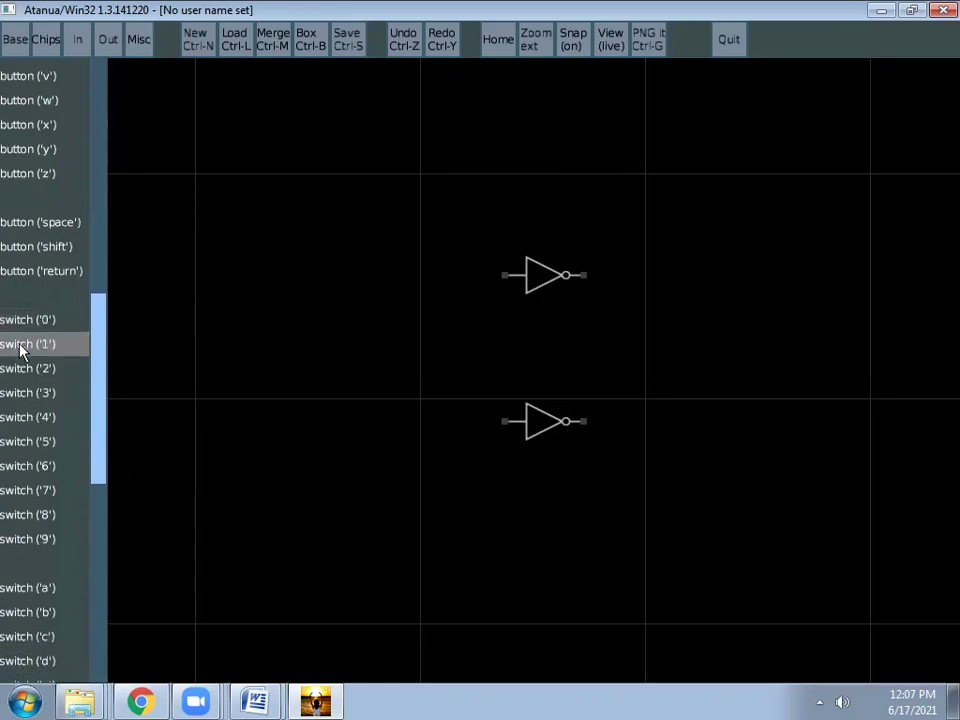
pyautogui.moveTo(25, 322); pyautogui.dragTo(388, 280)
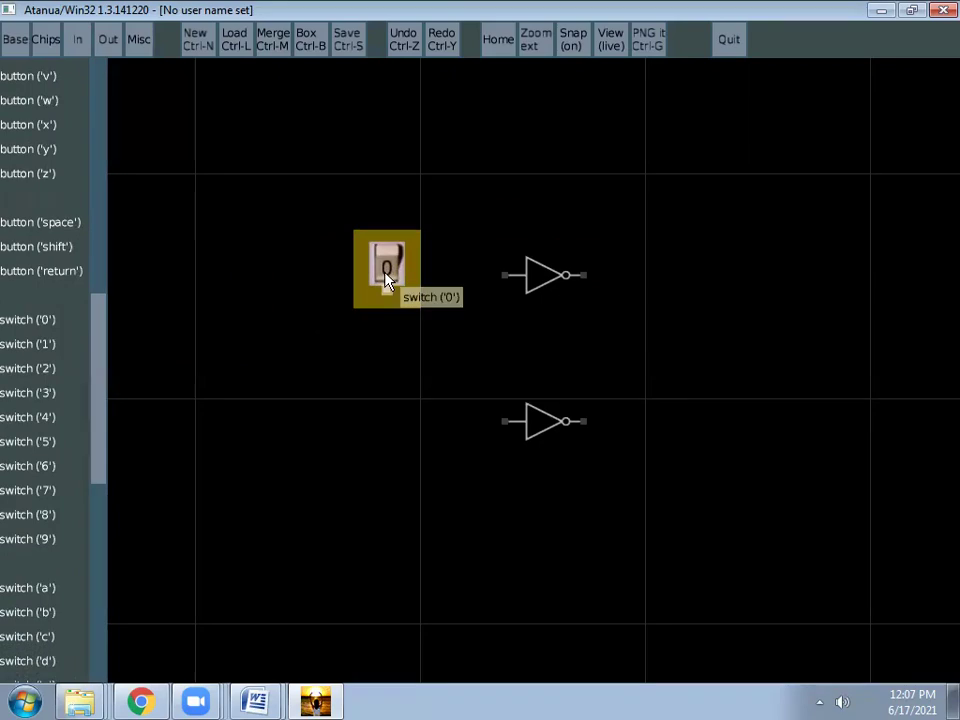
pyautogui.moveTo(28, 344); pyautogui.dragTo(386, 428)
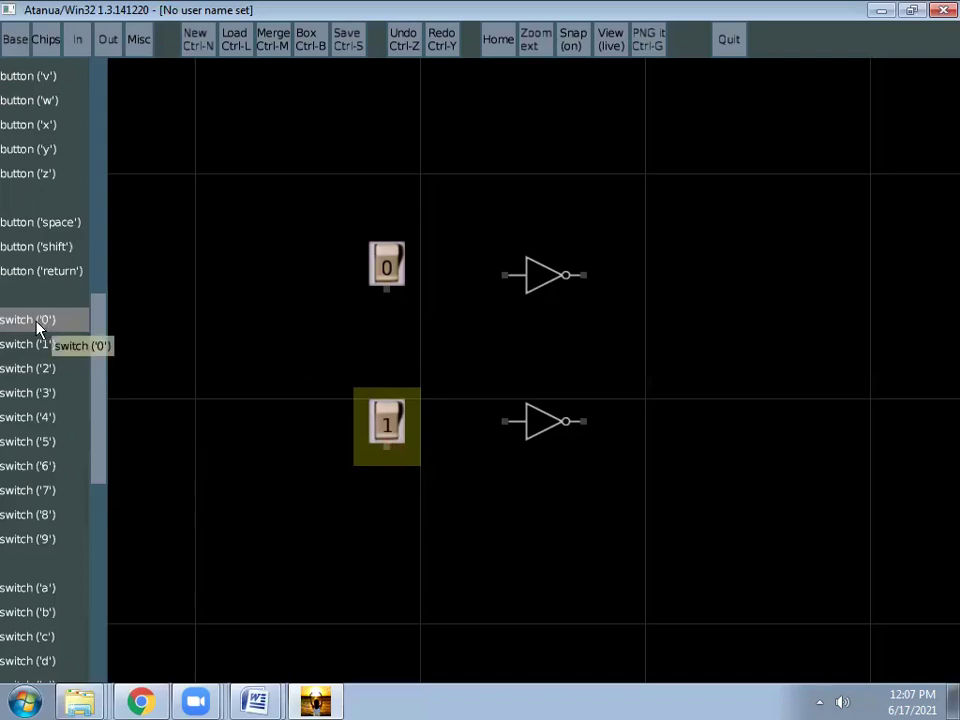
# Step: Move switch ('0') up slightly and wire its output to the upper NOT gate's input
pyautogui.click(395, 262)
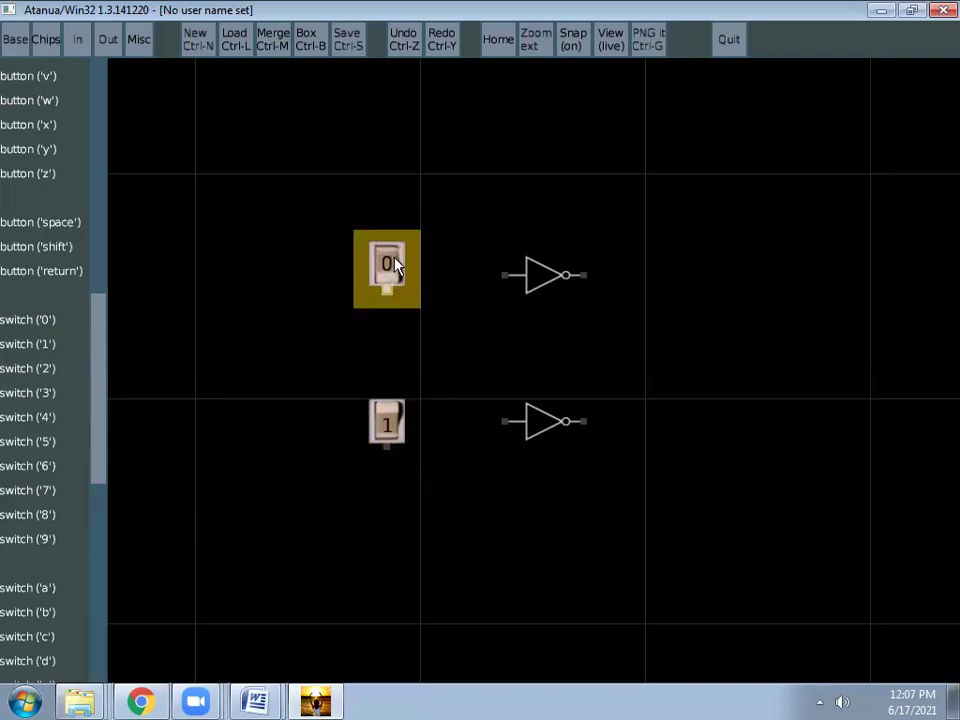
pyautogui.moveTo(395, 262); pyautogui.dragTo(396, 252)
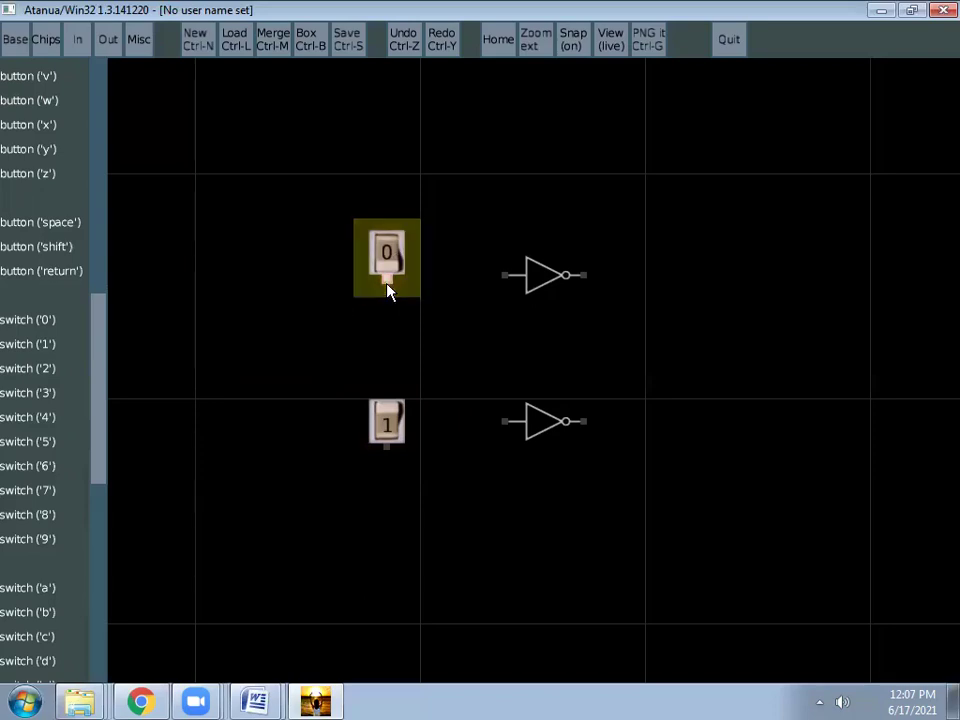
pyautogui.moveTo(388, 283); pyautogui.dragTo(391, 289)
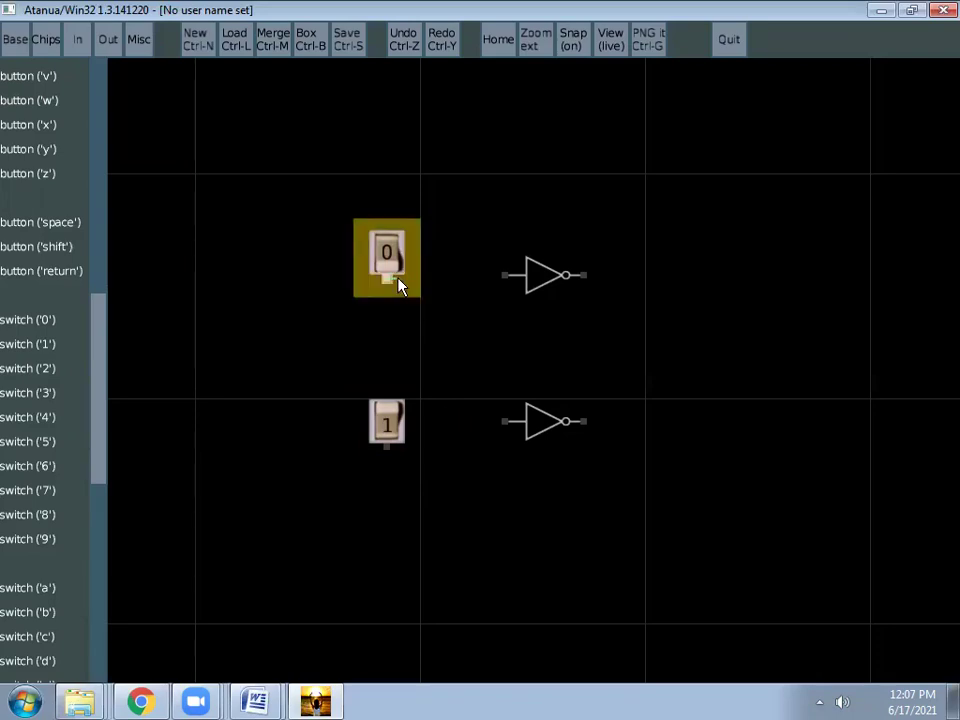
pyautogui.moveTo(392, 287); pyautogui.dragTo(507, 284)
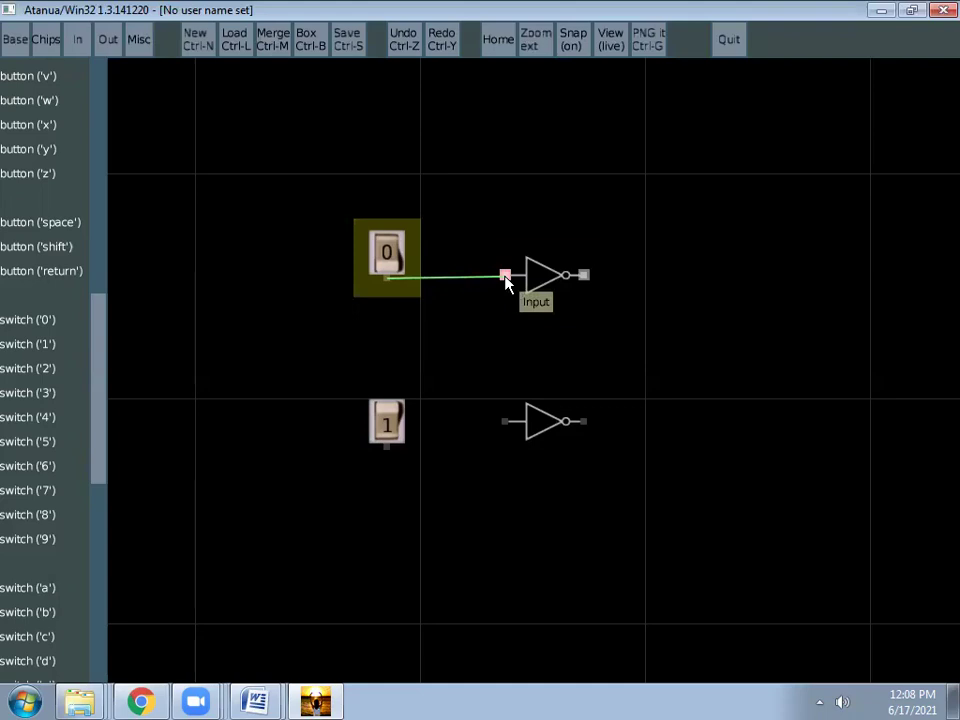
pyautogui.moveTo(506, 283); pyautogui.dragTo(506, 283)
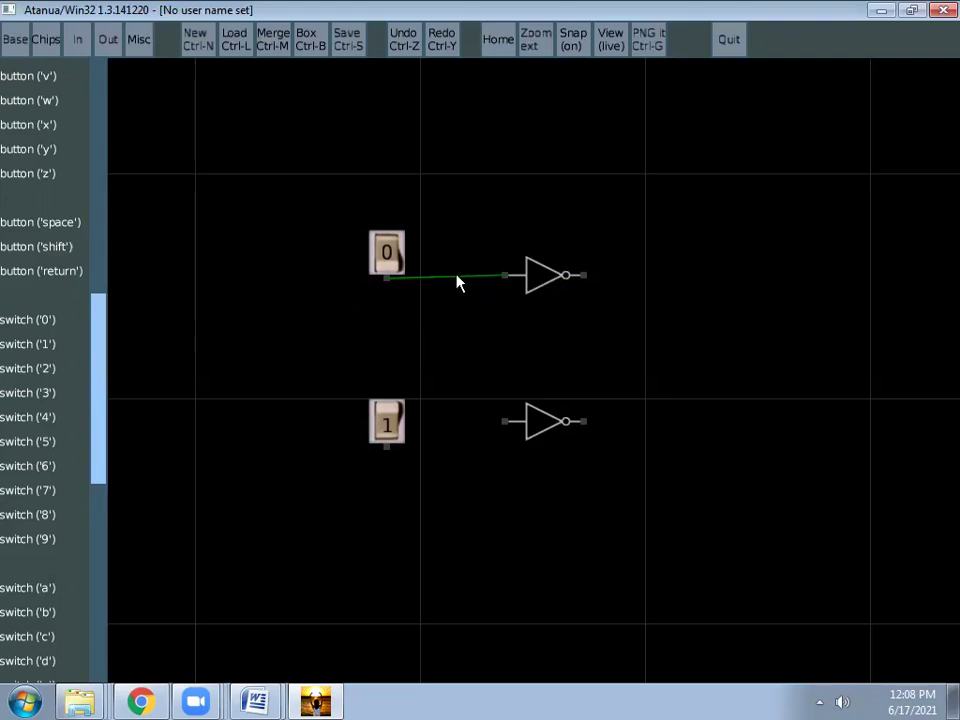
pyautogui.moveTo(465, 244); pyautogui.dragTo(469, 214)
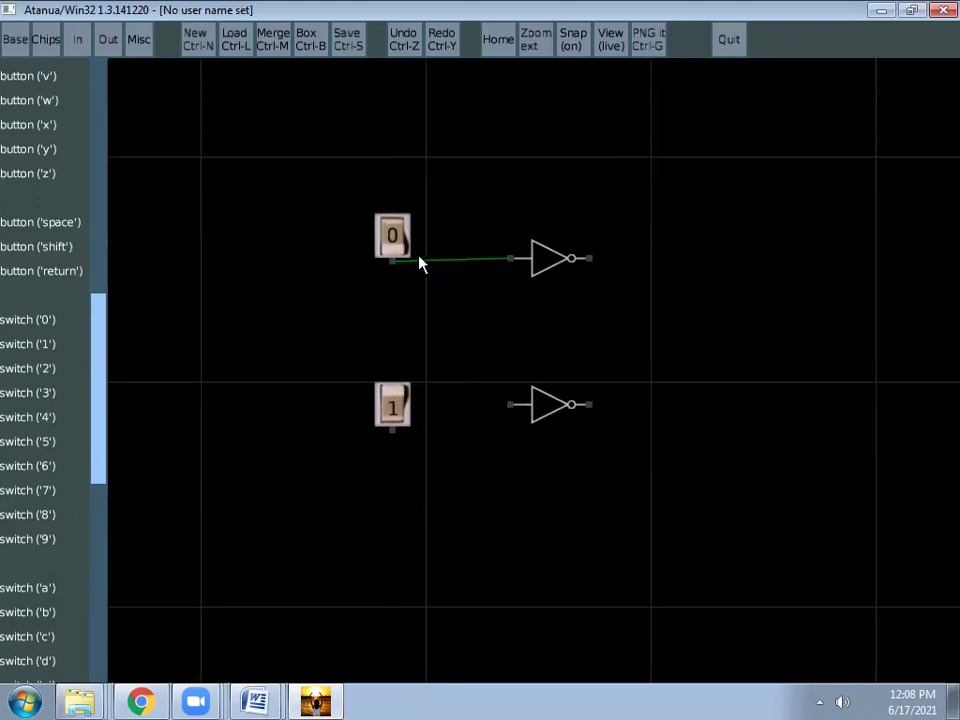
# Step: Replace switch ('0') with a new one wired to the upper NOT gate's input, and turn it off
pyautogui.click(405, 267)
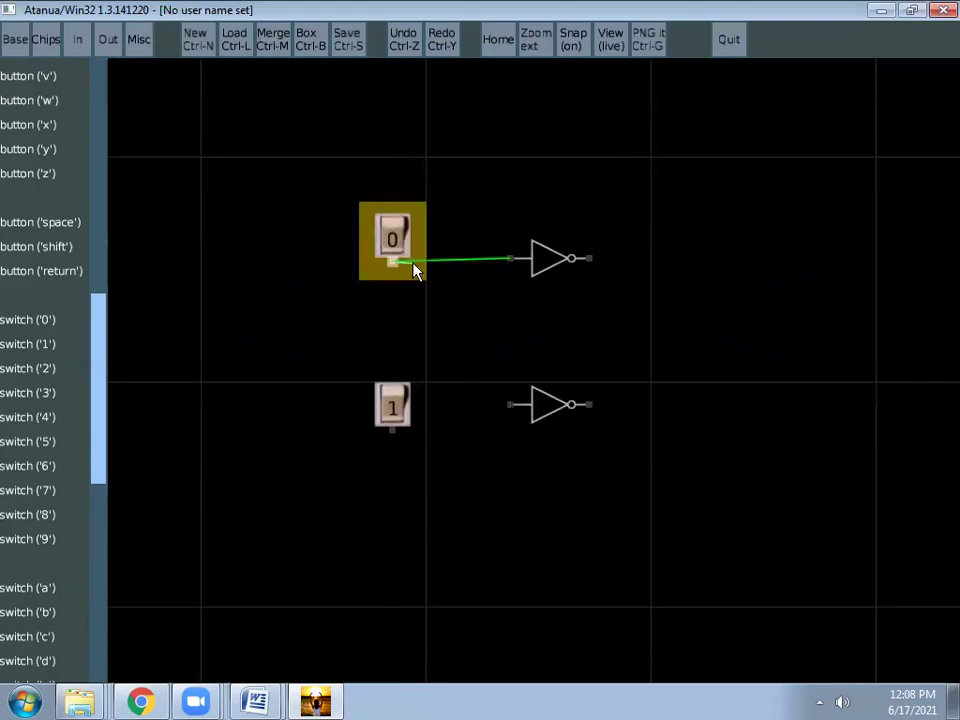
pyautogui.press('Delete')
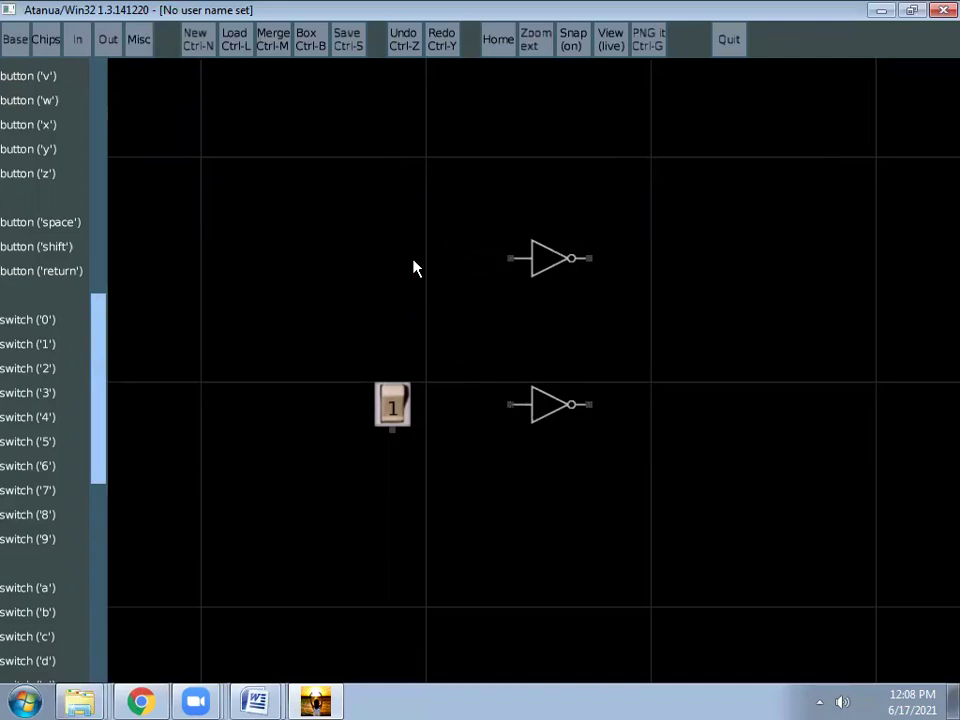
pyautogui.moveTo(43, 320); pyautogui.dragTo(381, 238)
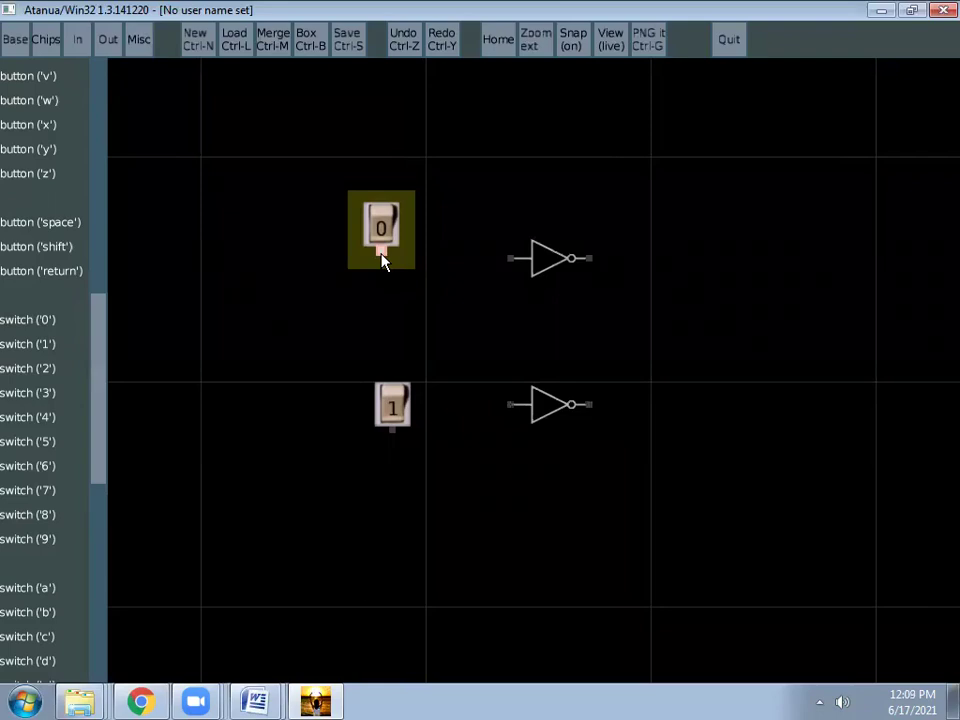
pyautogui.moveTo(381, 251); pyautogui.dragTo(514, 262)
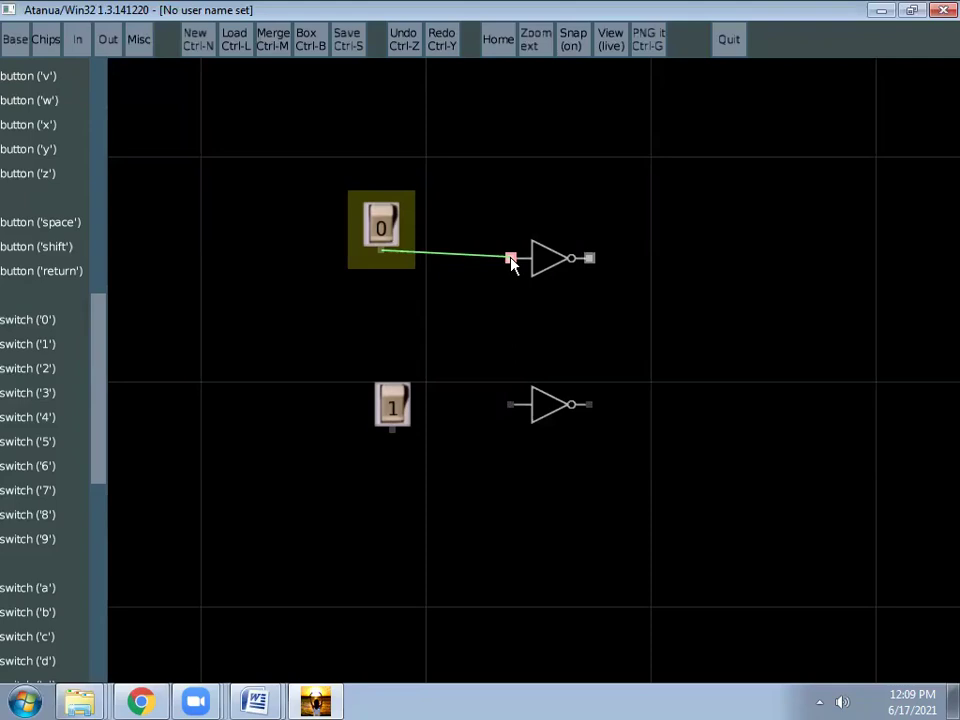
pyautogui.click(511, 262)
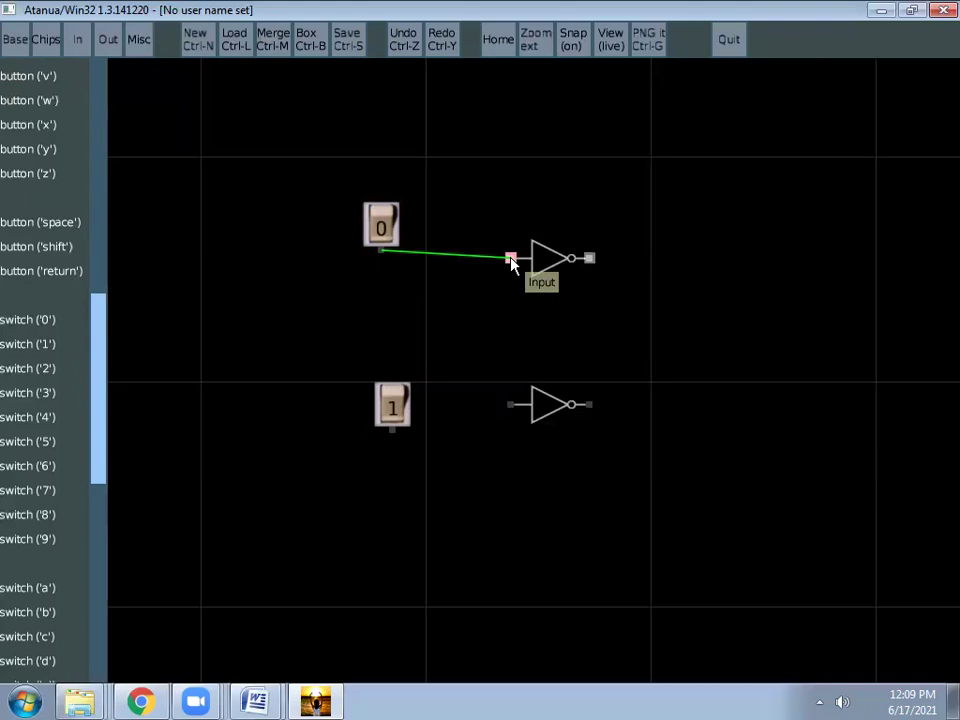
pyautogui.moveTo(511, 262)
pyautogui.mouseDown()
pyautogui.moveTo(514, 330)
pyautogui.moveTo(501, 265)
pyautogui.moveTo(513, 262)
pyautogui.mouseUp()
pyautogui.click(381, 242)
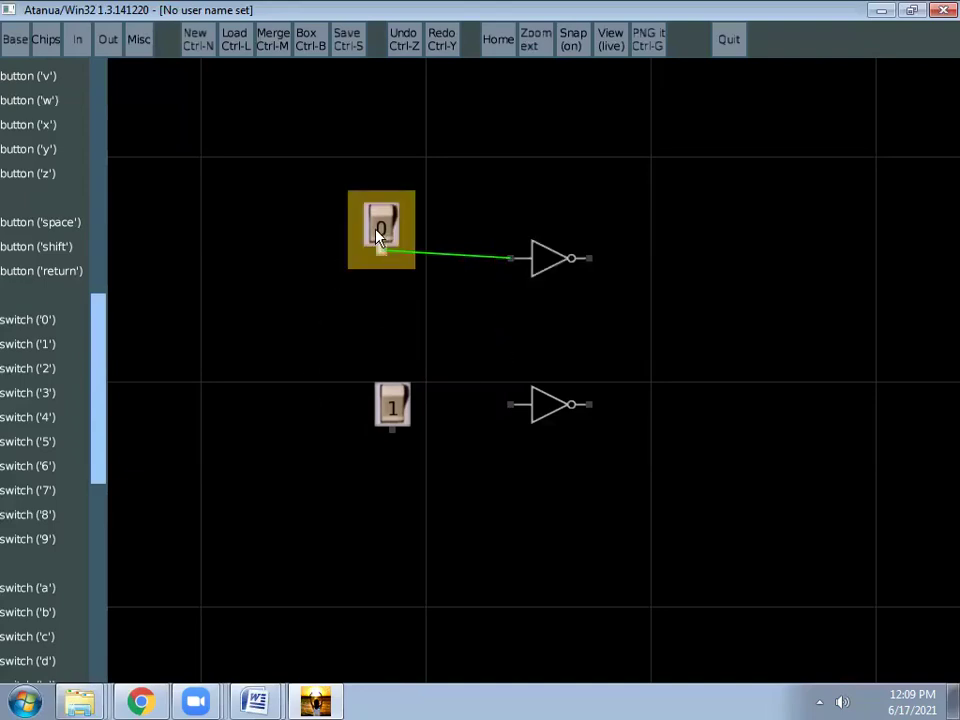
pyautogui.moveTo(381, 245); pyautogui.dragTo(381, 236)
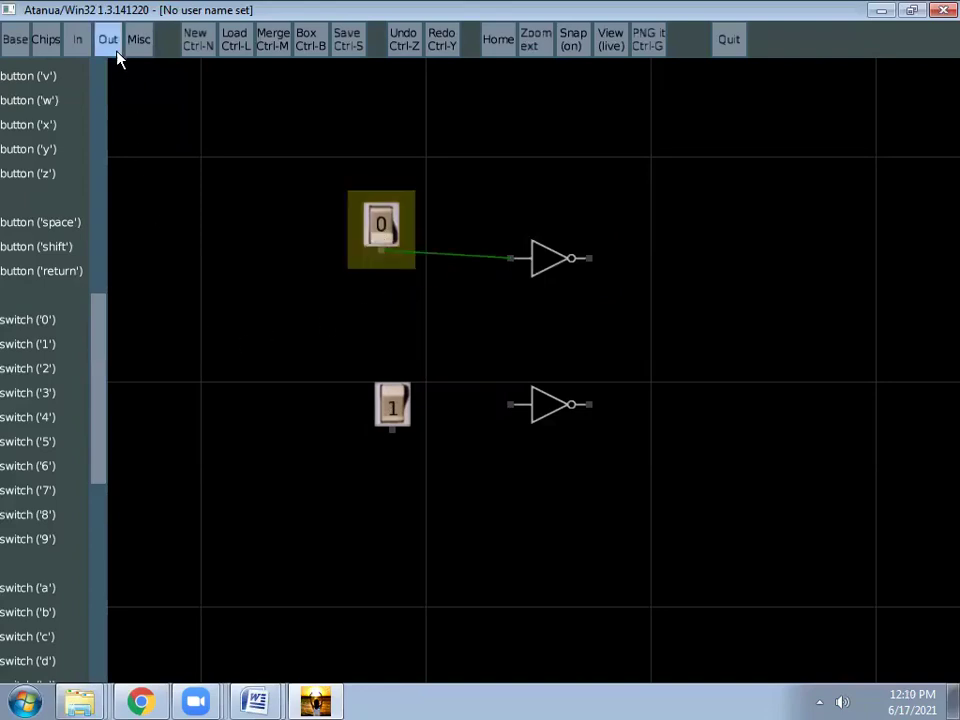
# Step: Move switch ('1') up slightly and wire its output to the lower NOT gate's input
pyautogui.moveTo(388, 418); pyautogui.dragTo(384, 380)
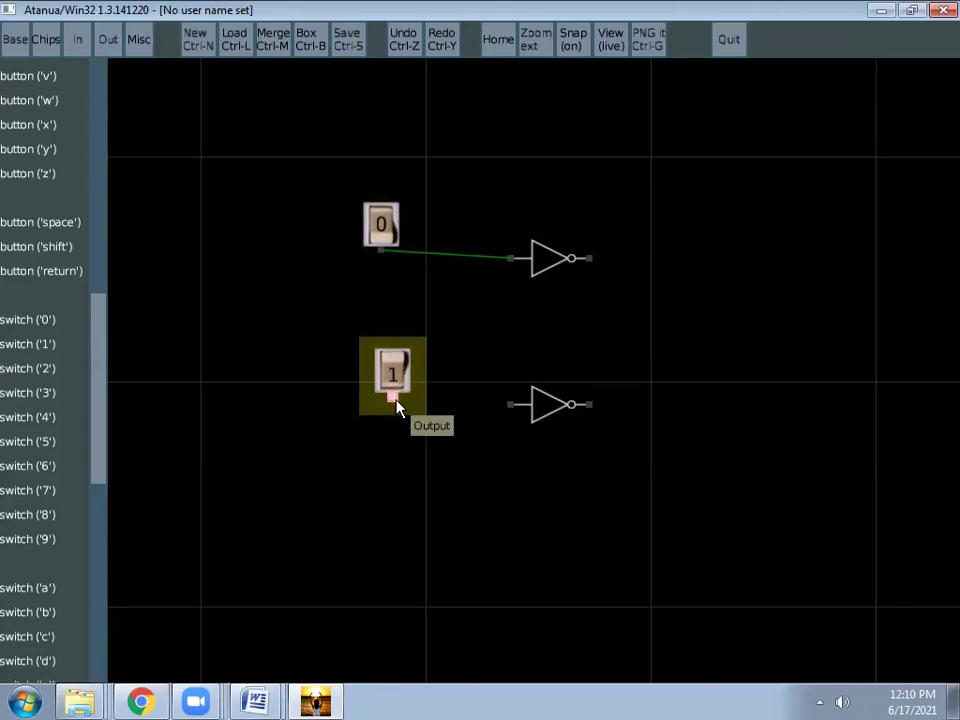
pyautogui.moveTo(460, 407); pyautogui.dragTo(512, 410)
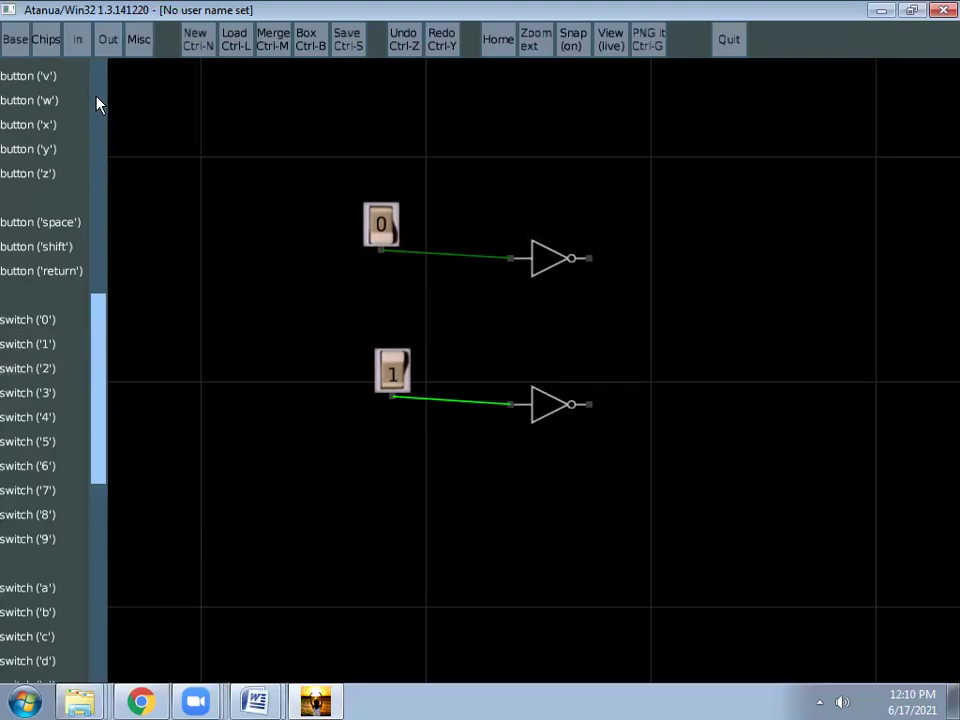
# Step: Place a red LED beside the upper NOT gate and a green LED beside the lower one, wiring the upper gate's output to the red LED
pyautogui.click(106, 46)
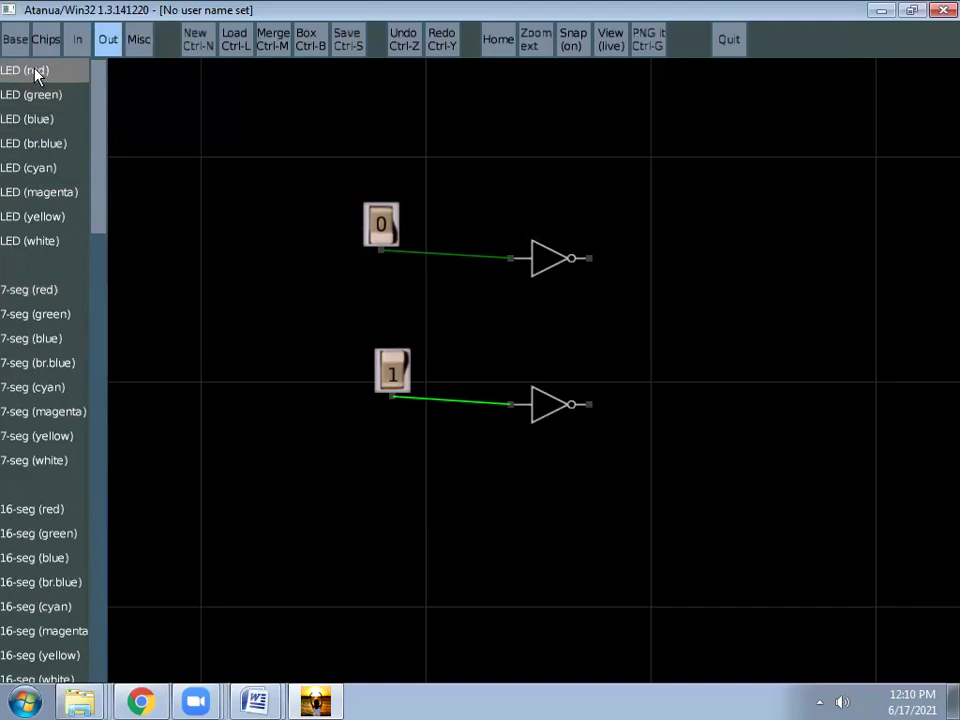
pyautogui.moveTo(57, 80); pyautogui.dragTo(660, 255)
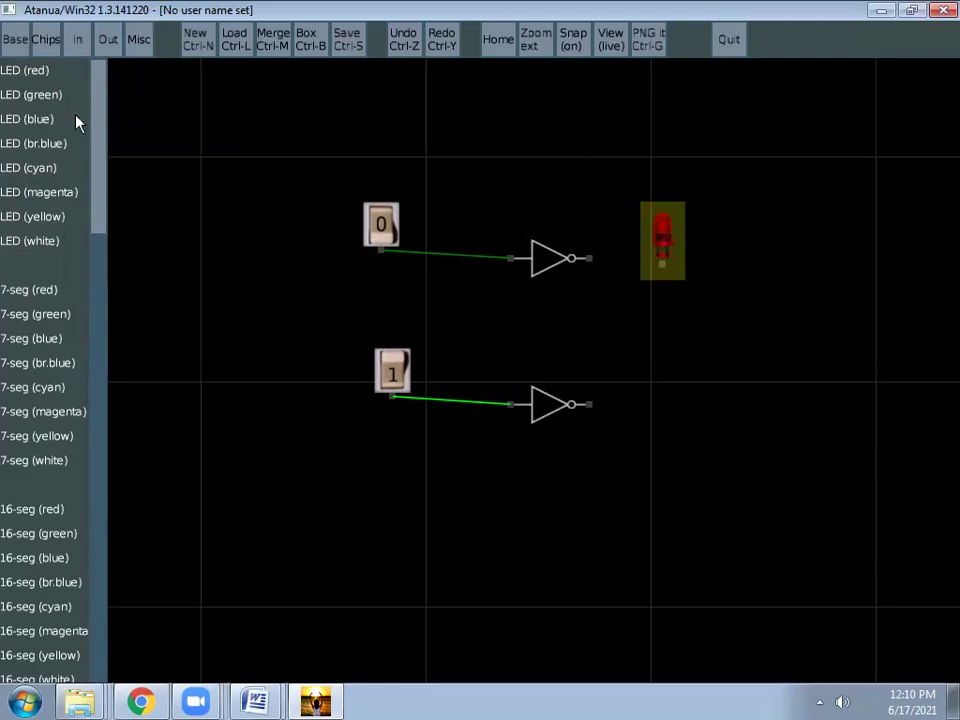
pyautogui.moveTo(46, 102); pyautogui.dragTo(672, 384)
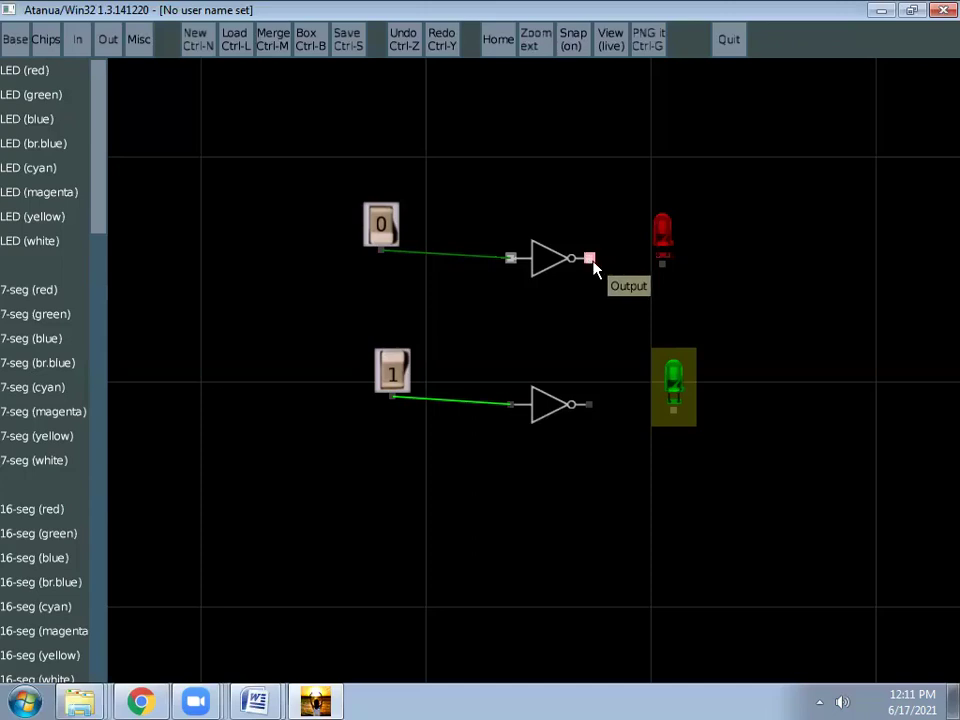
pyautogui.moveTo(594, 266); pyautogui.dragTo(662, 267)
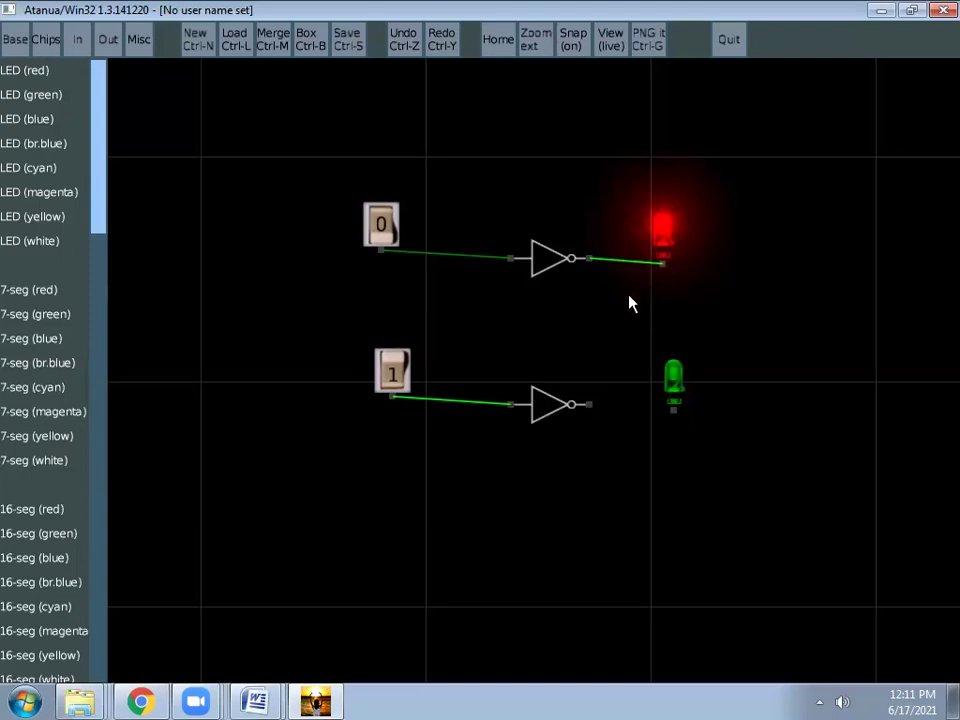
# Step: Toggle switch ('0') on and off repeatedly to test how the red LED responds to the NOT gate's output
pyautogui.click(382, 222)
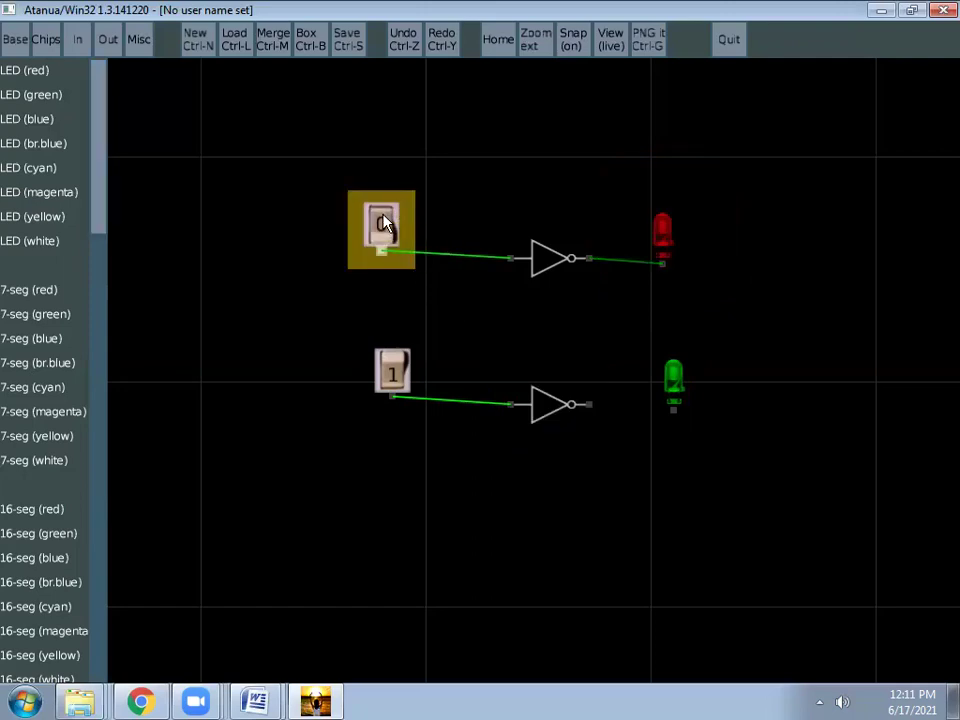
pyautogui.click(382, 222)
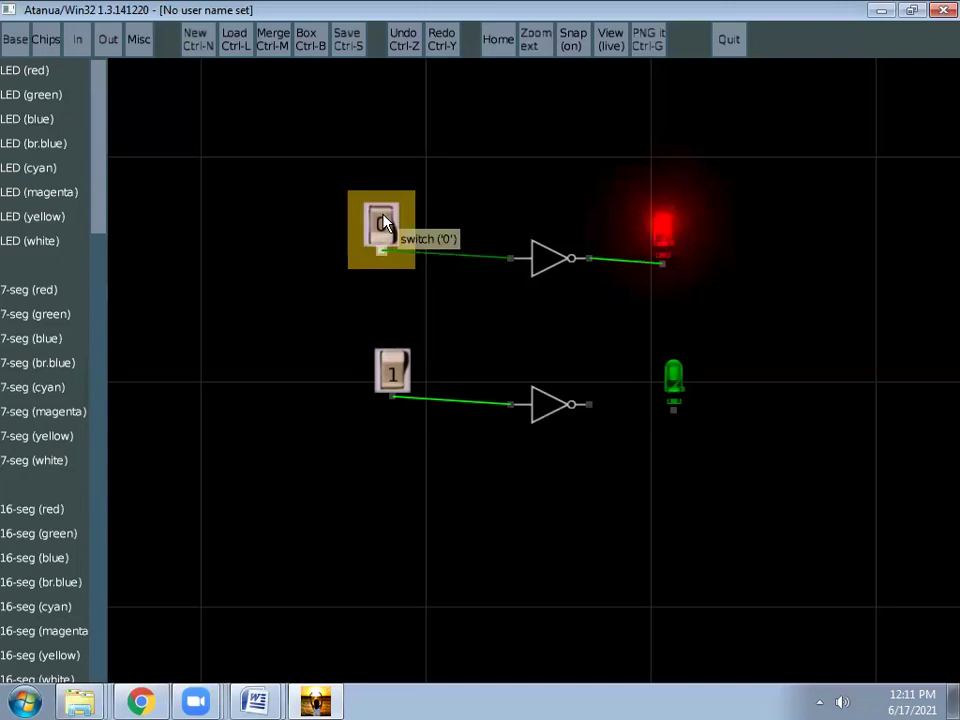
pyautogui.click(382, 222)
pyautogui.click(382, 222)
pyautogui.click(382, 222)
pyautogui.click(382, 222)
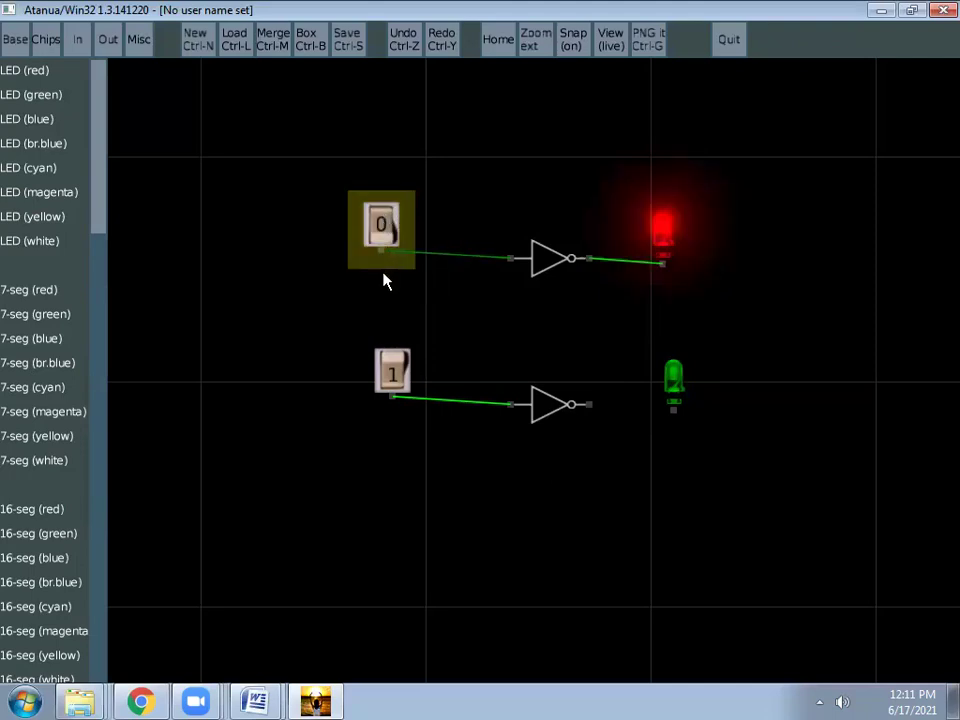
pyautogui.click(380, 229)
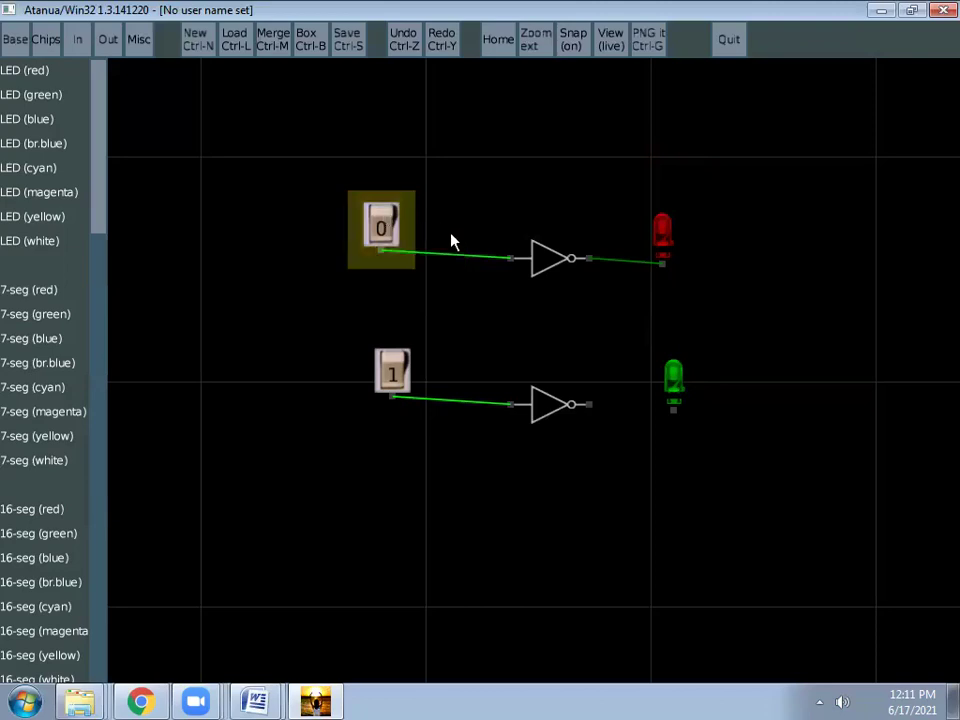
pyautogui.click(384, 224)
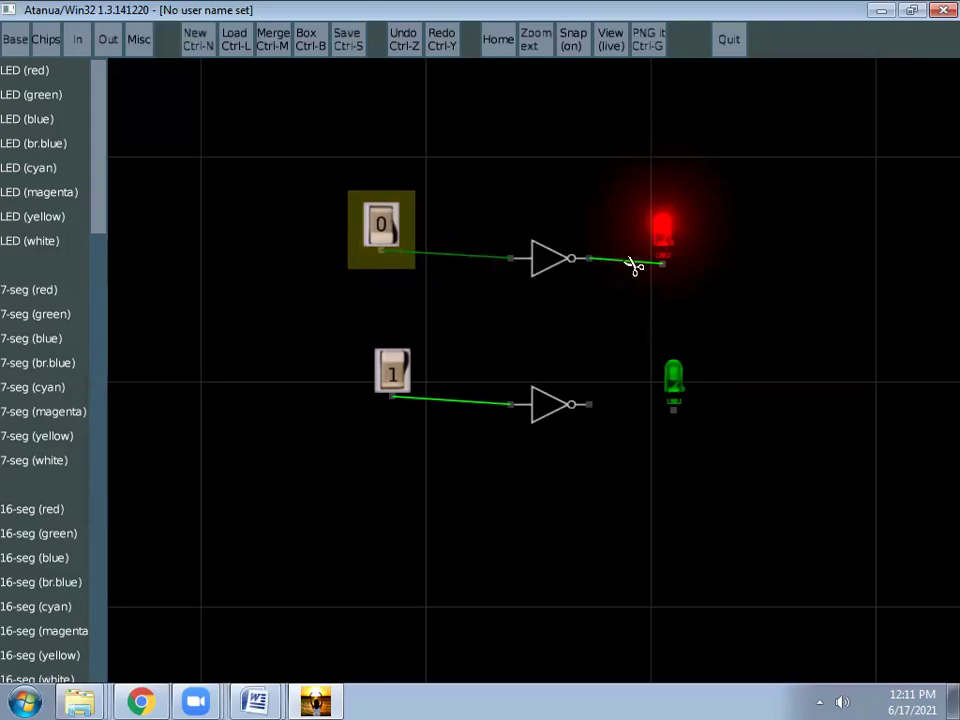
pyautogui.click(381, 248)
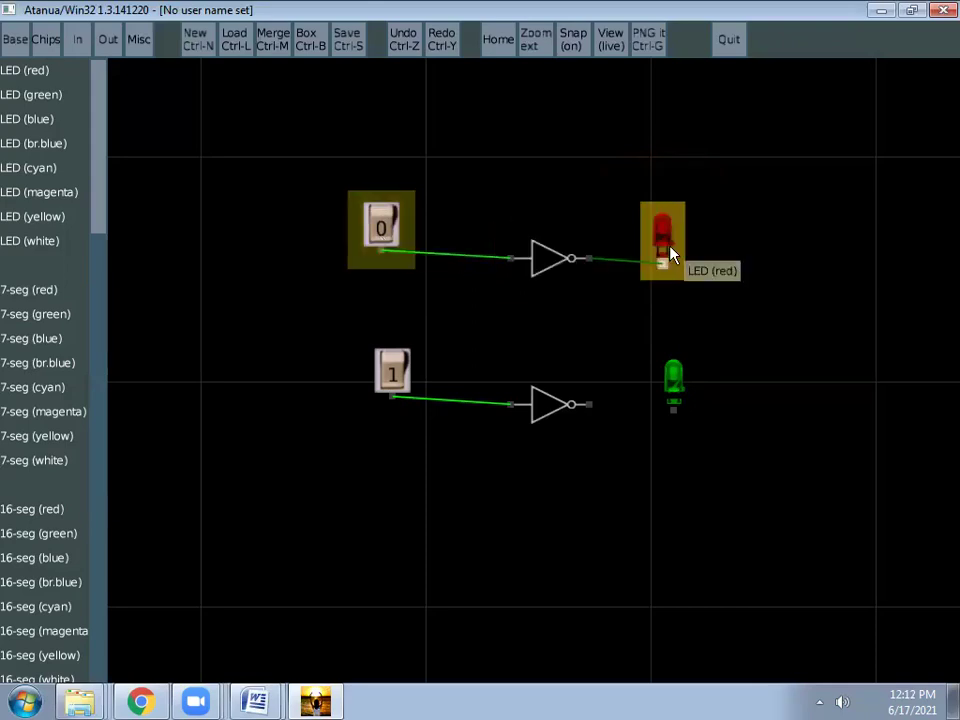
pyautogui.click(383, 227)
pyautogui.click(383, 227)
pyautogui.click(383, 227)
pyautogui.click(383, 227)
pyautogui.click(383, 227)
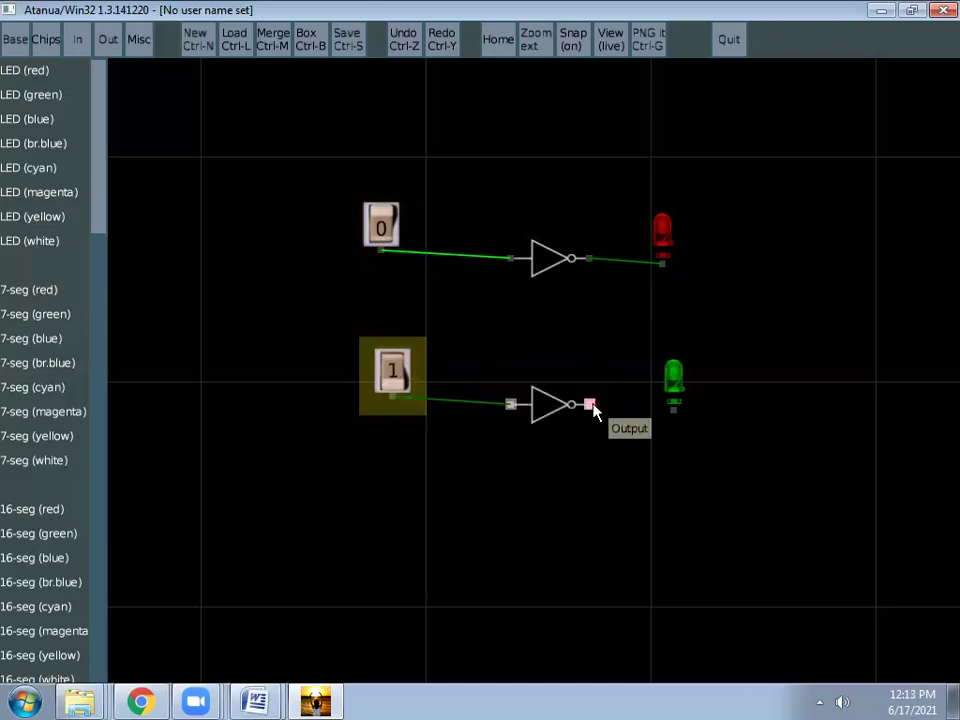
# Step: Wire the lower NOT gate's output to the green LED
pyautogui.moveTo(594, 409); pyautogui.dragTo(677, 414)
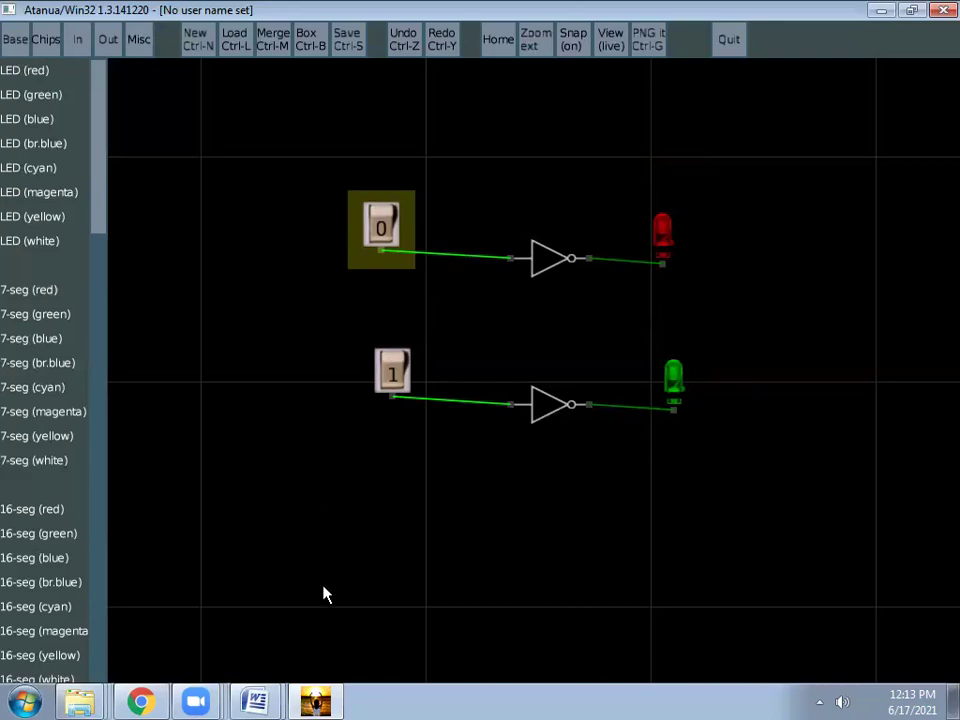
# Step: Switch to Digital Electronics Lab_Manual_PDF in Word and examine the 2-input AND gate's pin diagram and truth table
pyautogui.moveTo(272, 698)
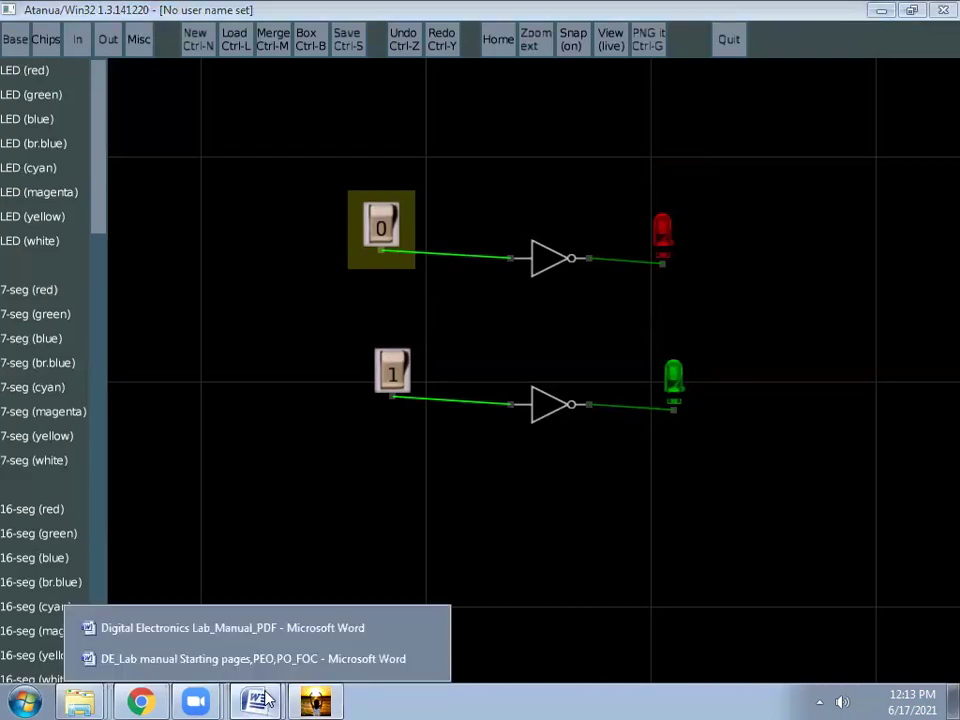
pyautogui.click(230, 628)
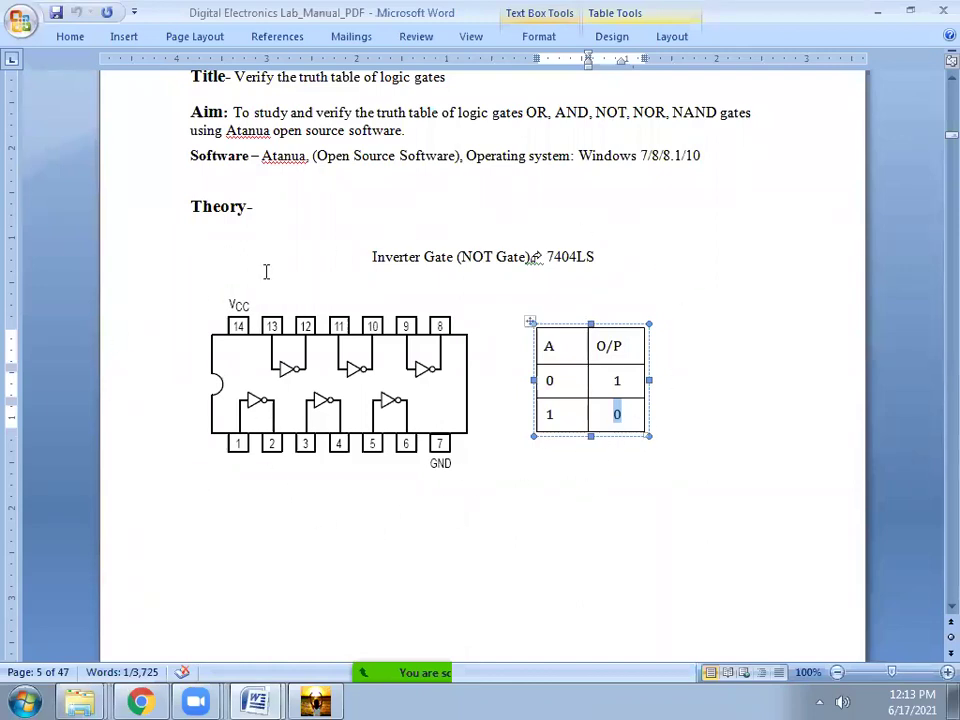
pyautogui.scroll(-1, 426, 476)
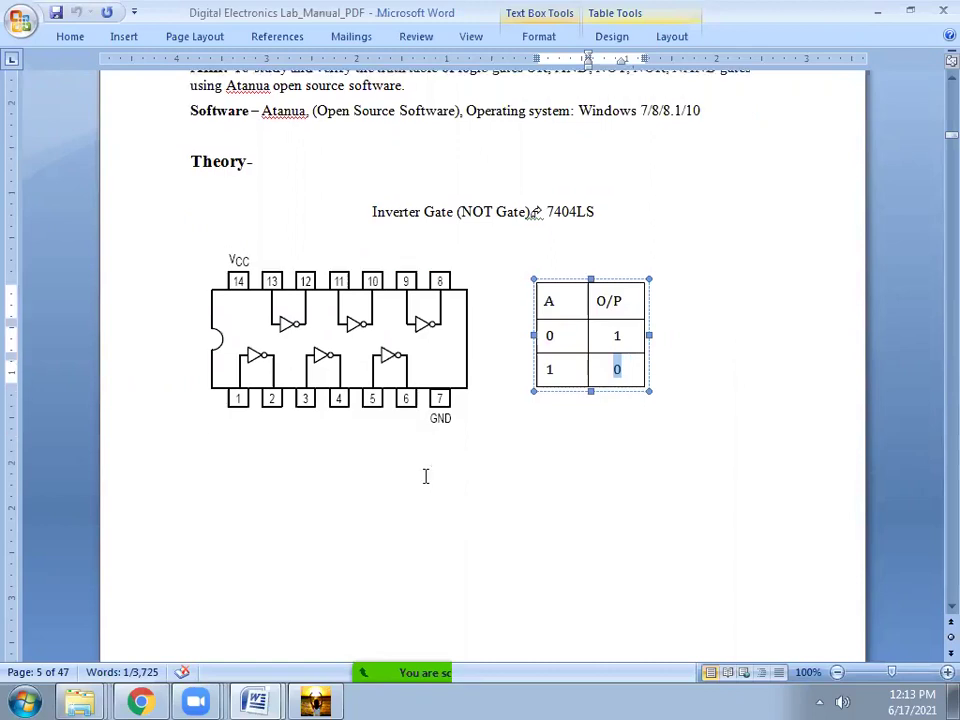
pyautogui.scroll(-2, 425, 476)
pyautogui.scroll(-4, 425, 480)
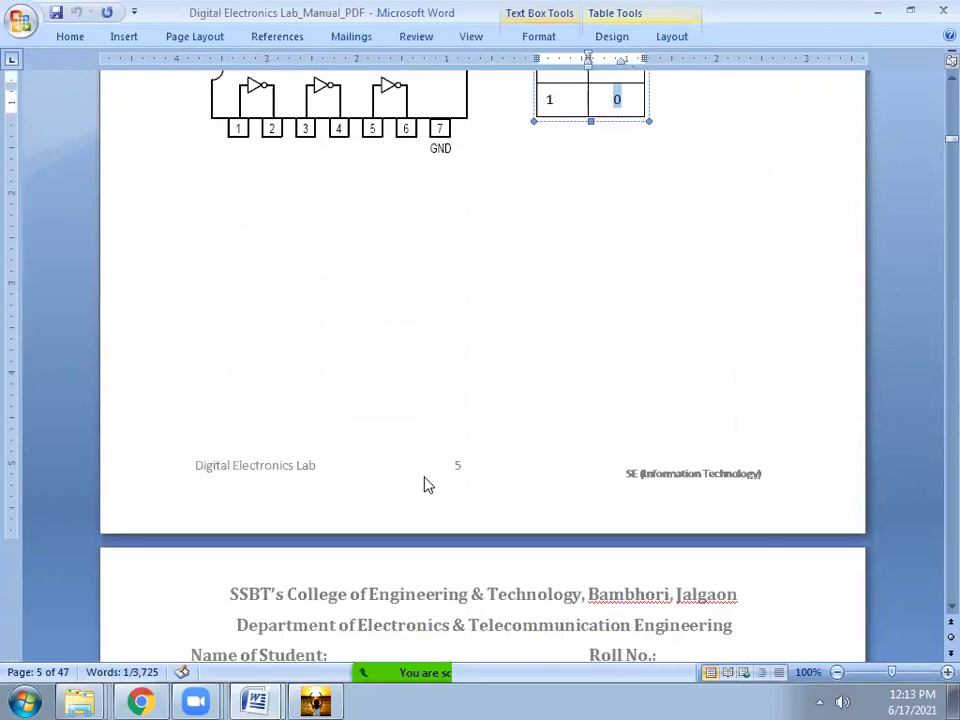
pyautogui.scroll(-3, 425, 484)
pyautogui.scroll(-4, 425, 482)
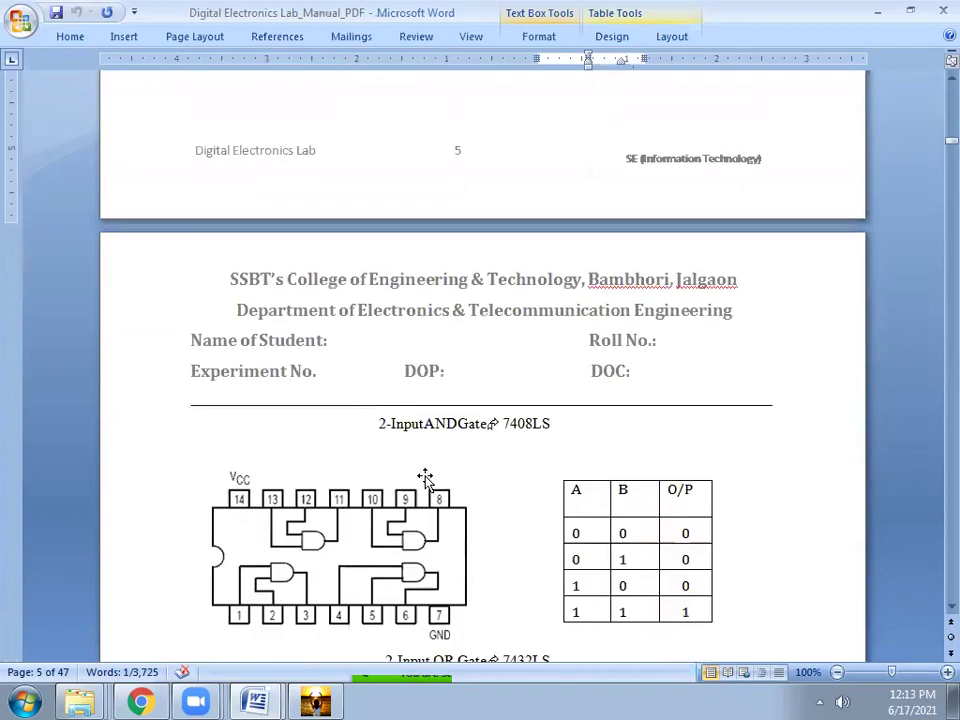
pyautogui.scroll(-2, 425, 478)
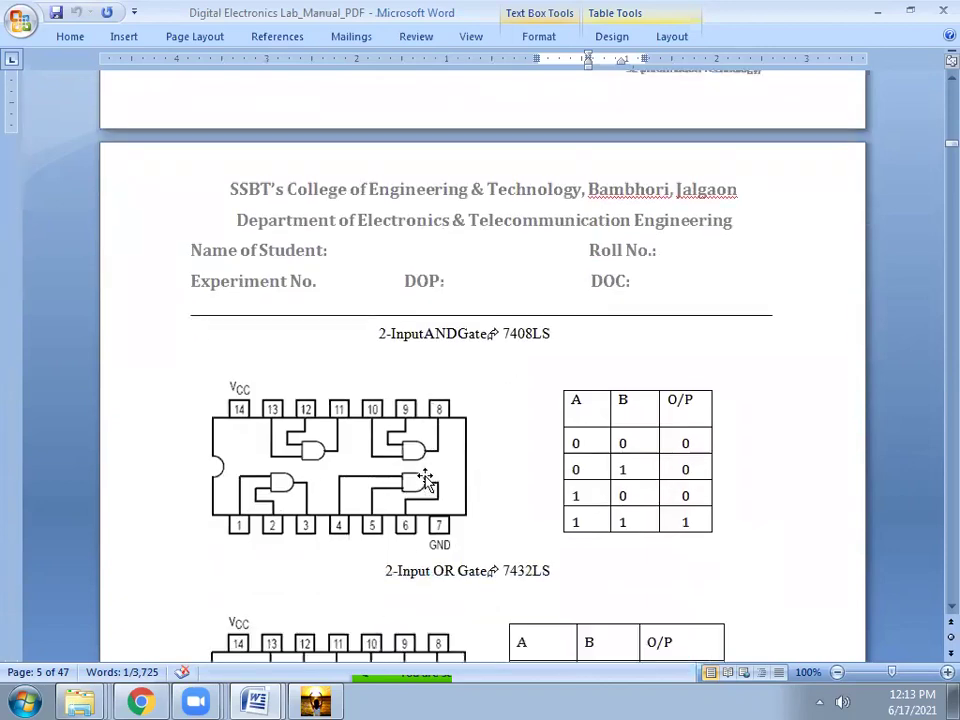
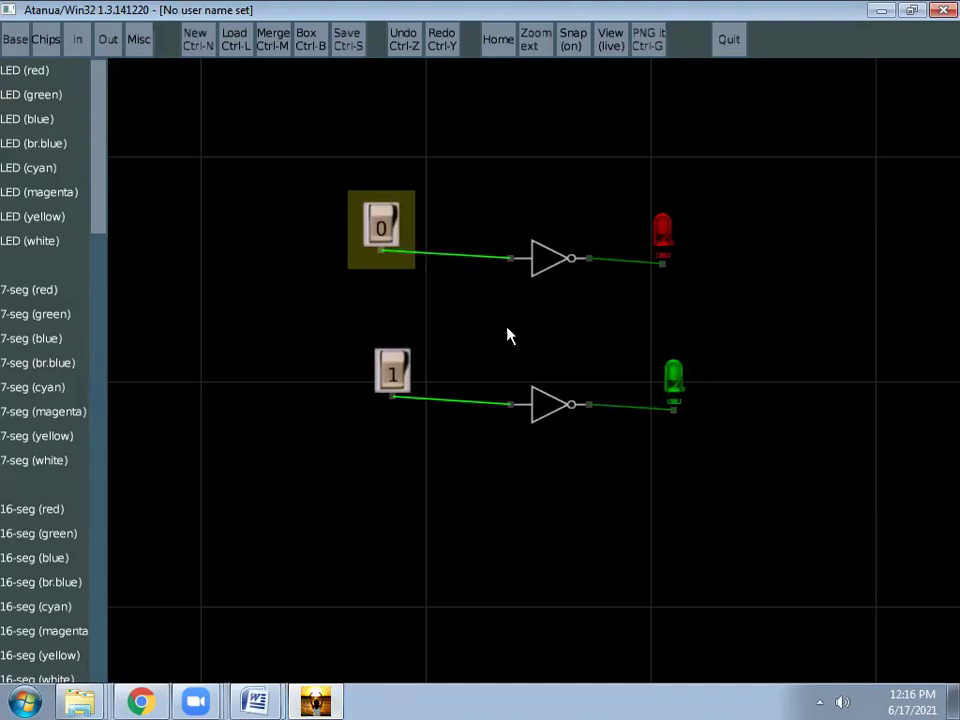
# Step: Return to Atanua and delete both NOT gates, the green LED and switch ('0')
pyautogui.click(546, 270)
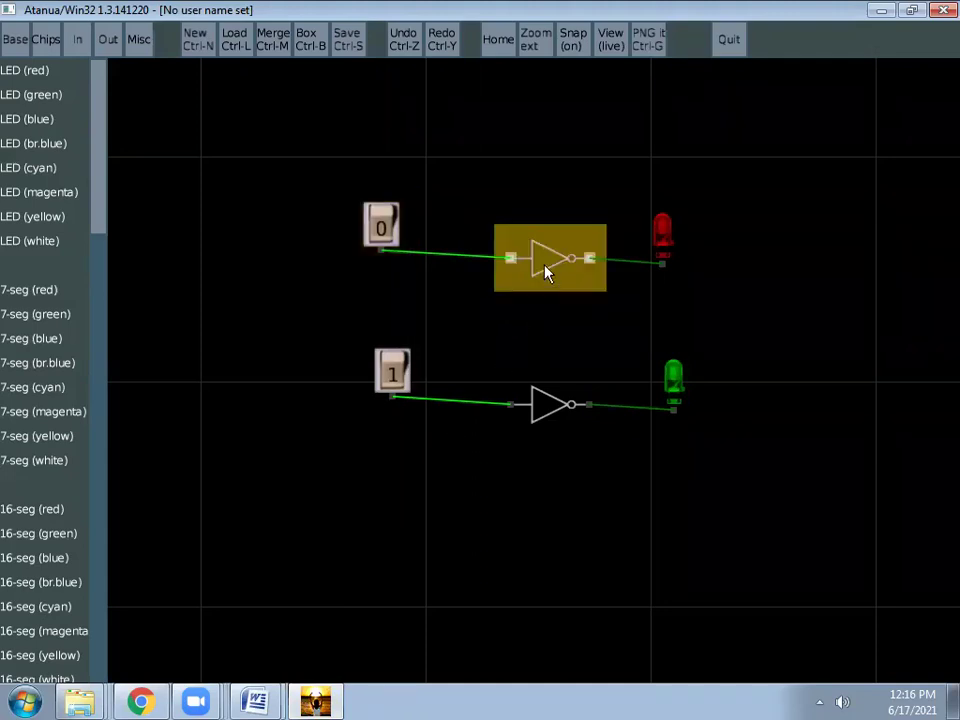
pyautogui.press('Delete')
pyautogui.click(552, 416)
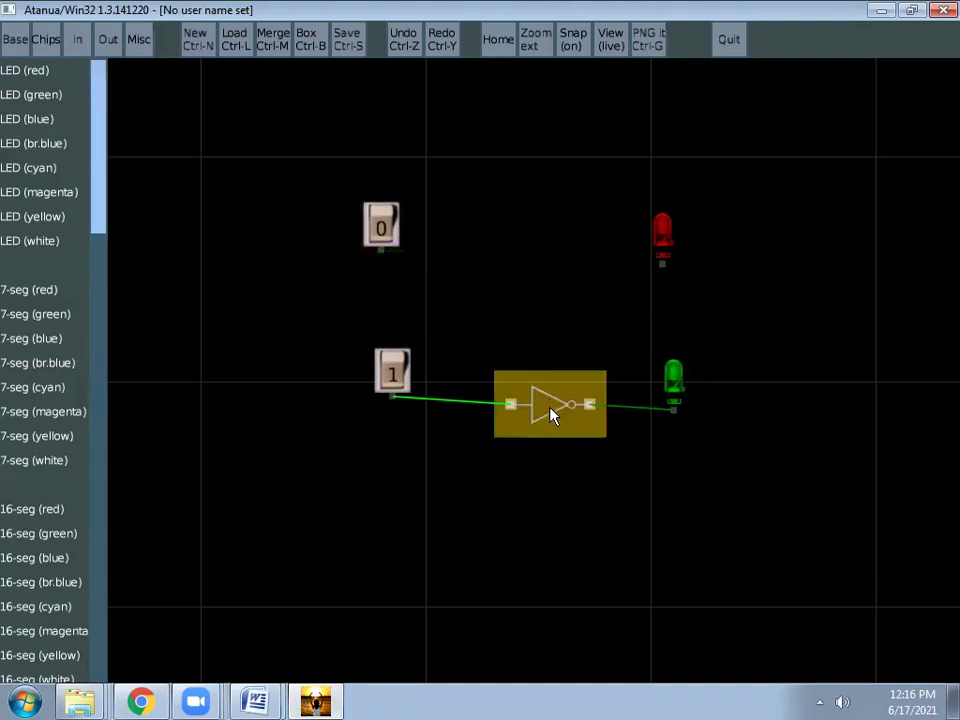
pyautogui.press('Delete')
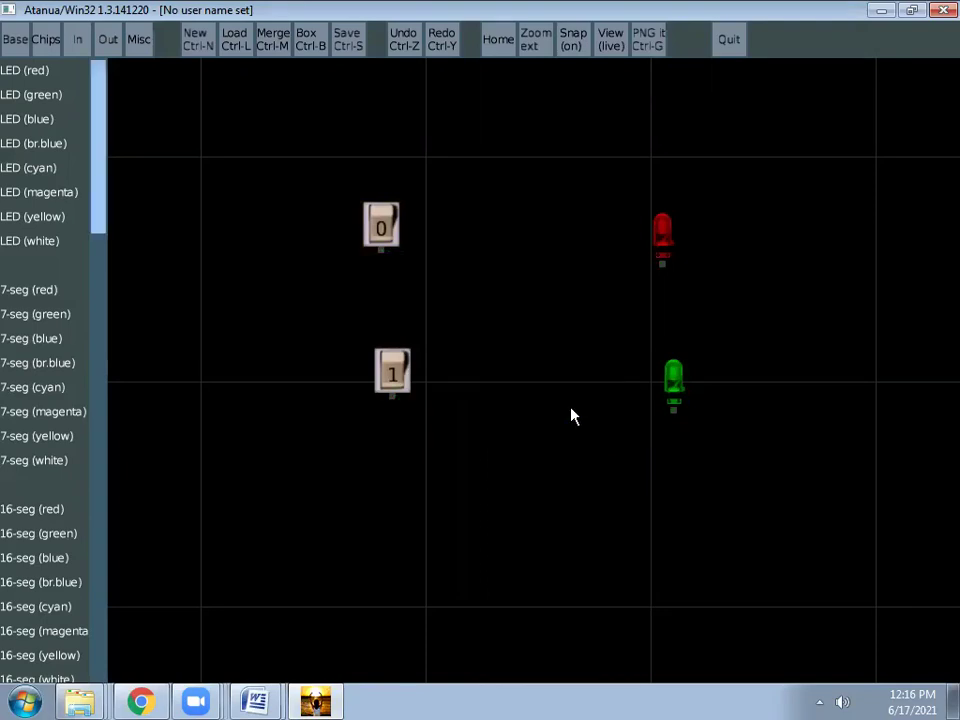
pyautogui.click(676, 398)
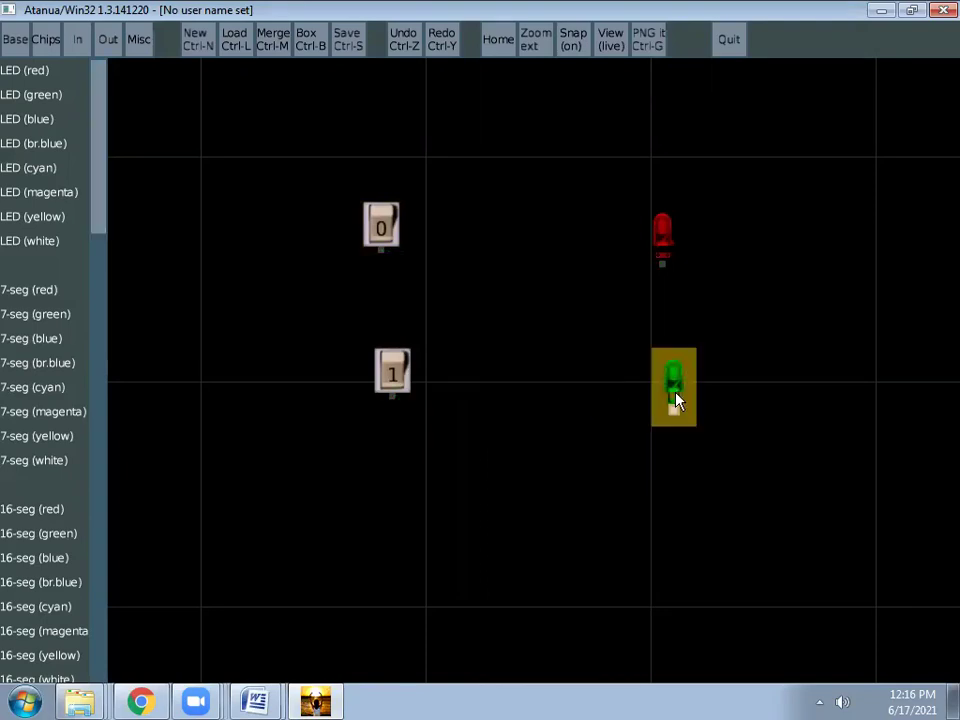
pyautogui.press('Delete')
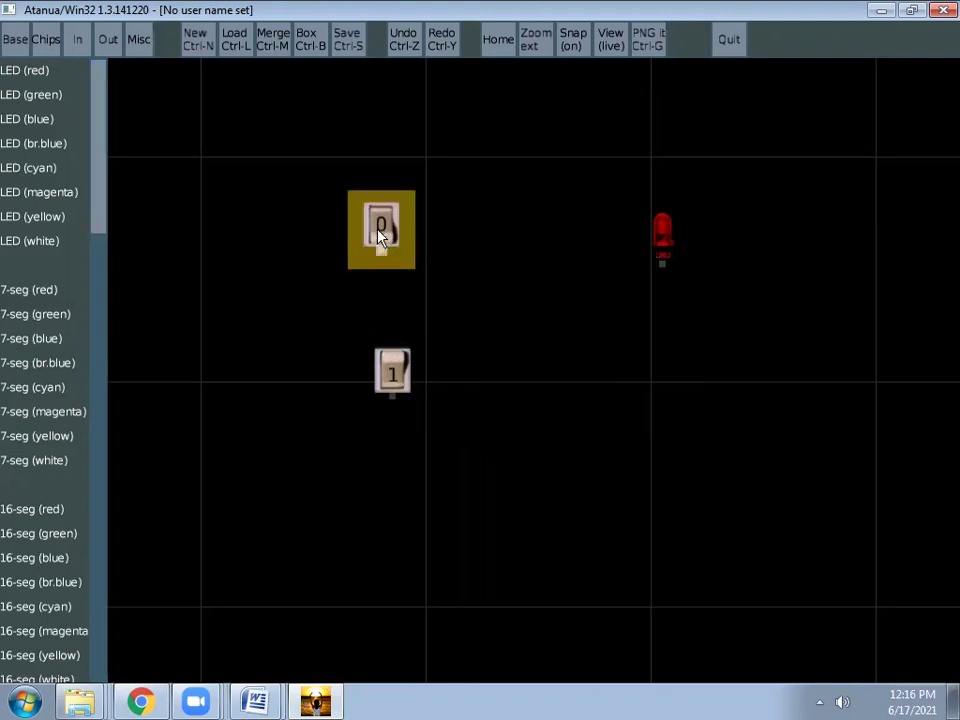
pyautogui.press('Delete')
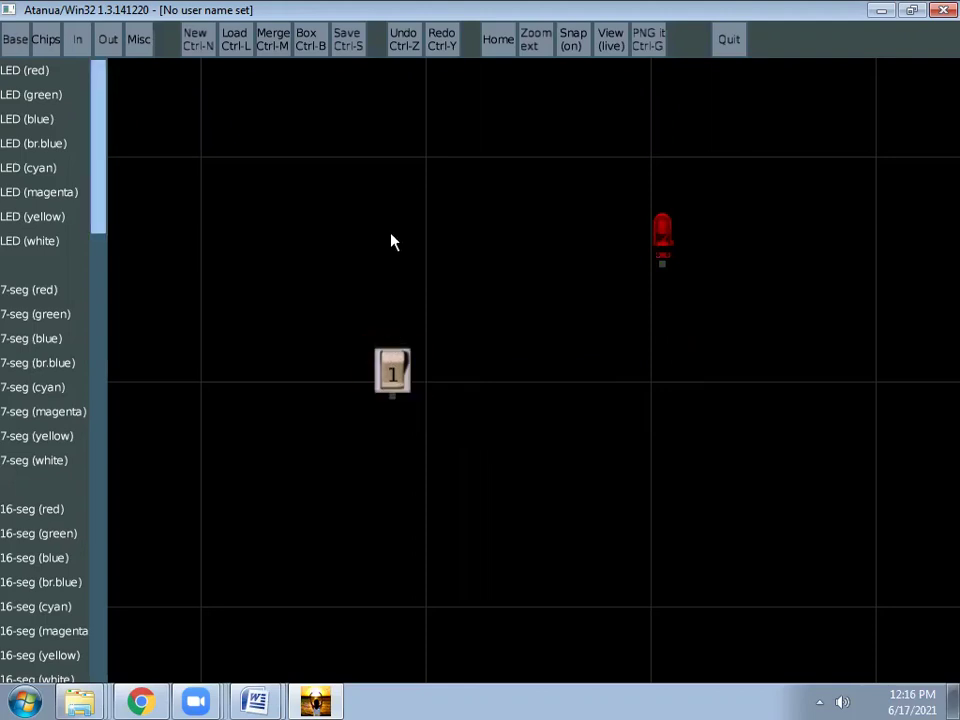
# Step: Move the remaining switch up level with the red LED and place a second switch ('1') below it
pyautogui.moveTo(392, 376); pyautogui.dragTo(350, 245)
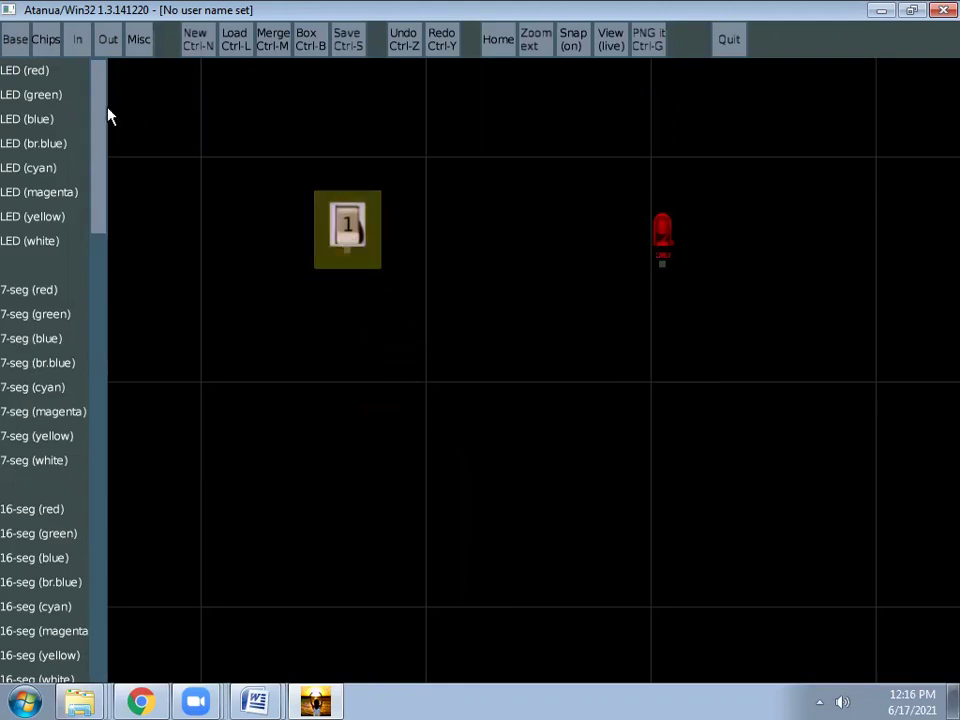
pyautogui.click(77, 41)
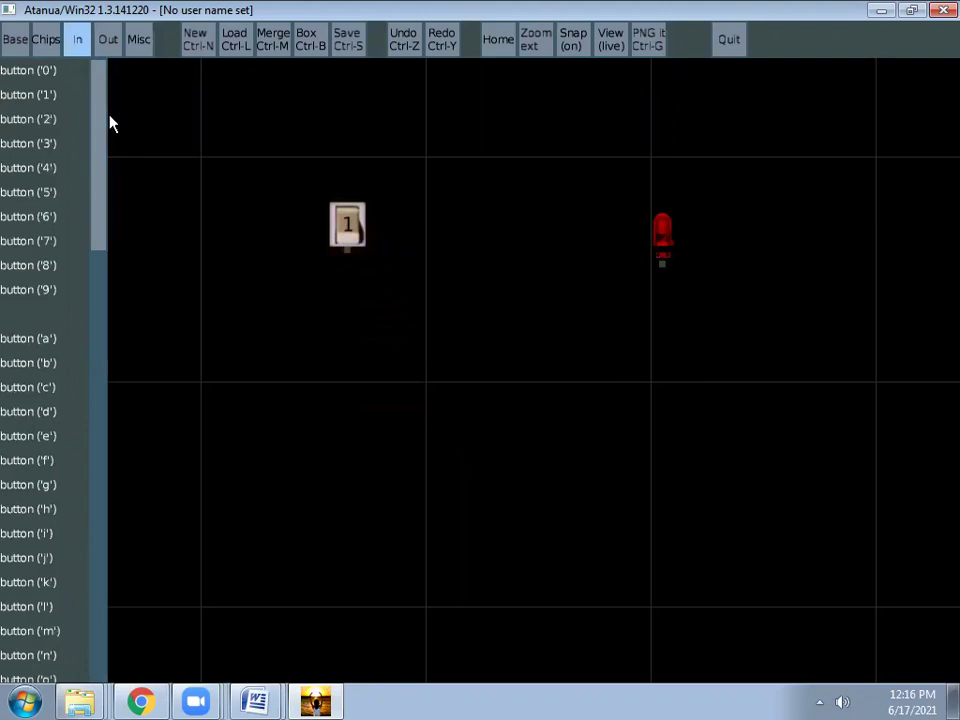
pyautogui.moveTo(103, 122); pyautogui.dragTo(103, 396)
pyautogui.moveTo(35, 341); pyautogui.dragTo(349, 322)
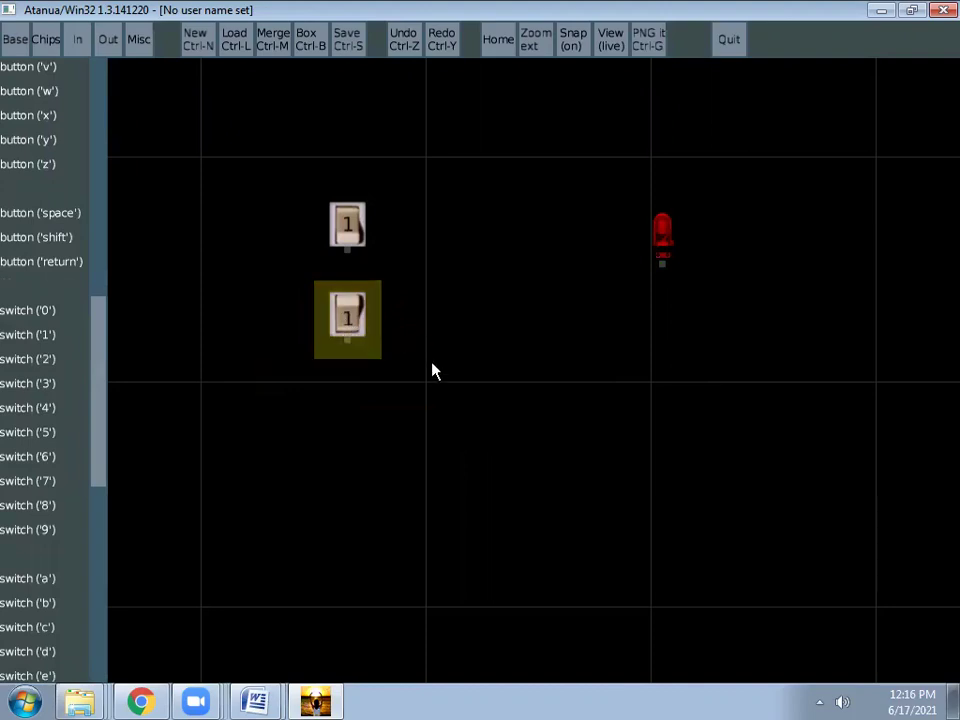
# Step: Place a two-input logic AND gate between the switches and the red LED
pyautogui.moveTo(96, 360); pyautogui.dragTo(76, 70)
pyautogui.click(16, 42)
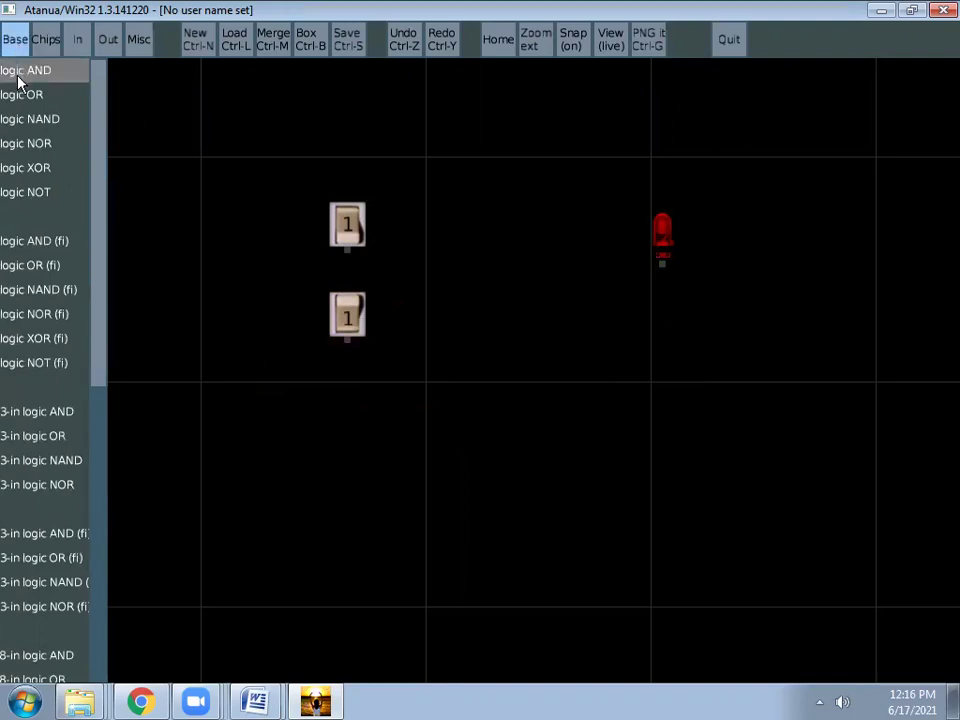
pyautogui.moveTo(25, 72); pyautogui.dragTo(533, 275)
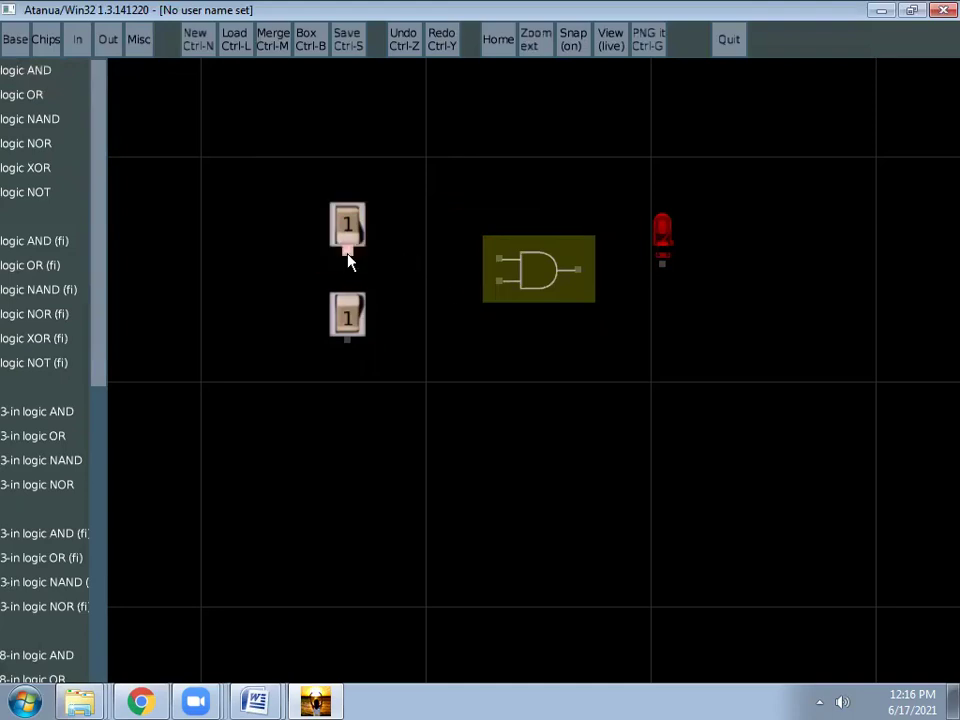
# Step: Wire both switches to the AND gate's inputs and its output to the red LED, moving the lower switch left of the upper one
pyautogui.moveTo(351, 261); pyautogui.dragTo(500, 265)
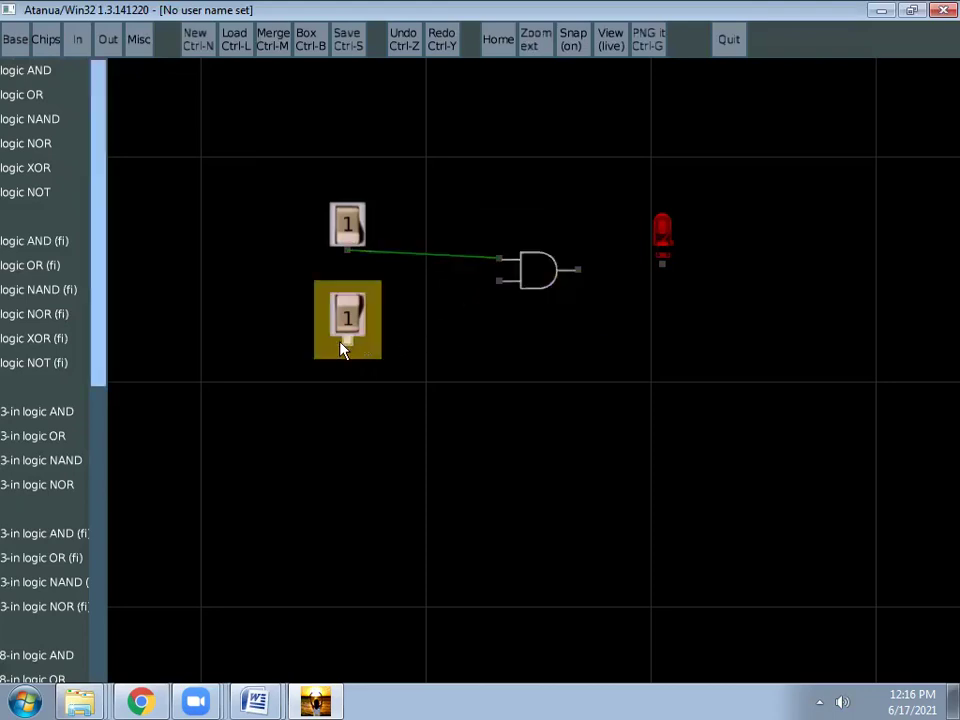
pyautogui.moveTo(341, 348); pyautogui.dragTo(499, 286)
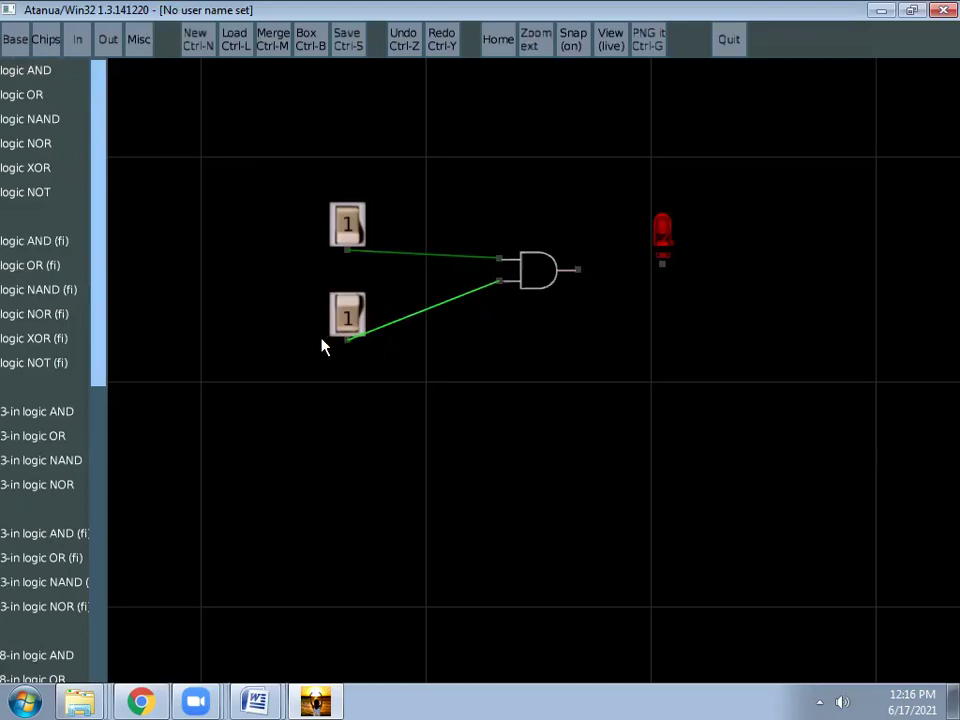
pyautogui.moveTo(340, 318); pyautogui.dragTo(267, 250)
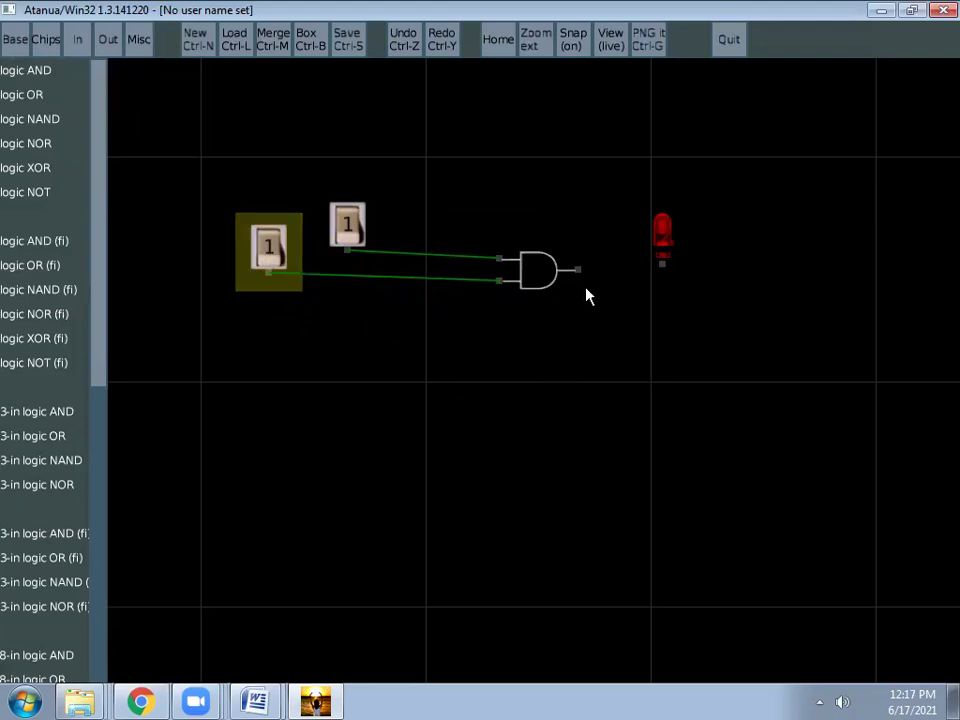
pyautogui.moveTo(579, 270); pyautogui.dragTo(660, 253)
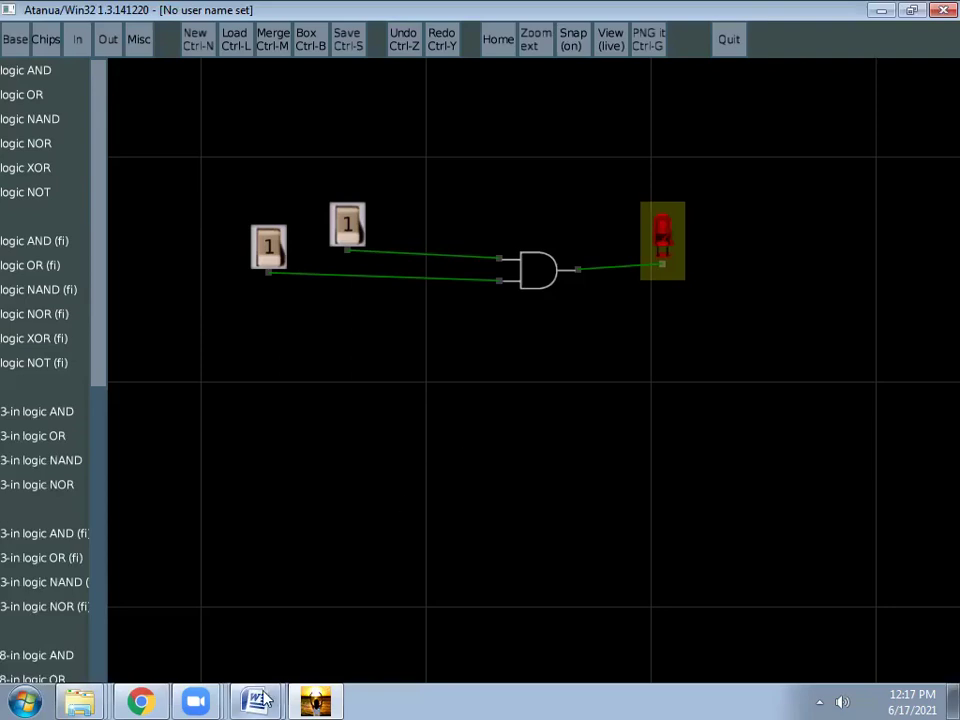
# Step: Switch to the lab manual in Word and highlight the 0, 0 input pair in the AND gate's truth table
pyautogui.moveTo(275, 690)
pyautogui.click(301, 636)
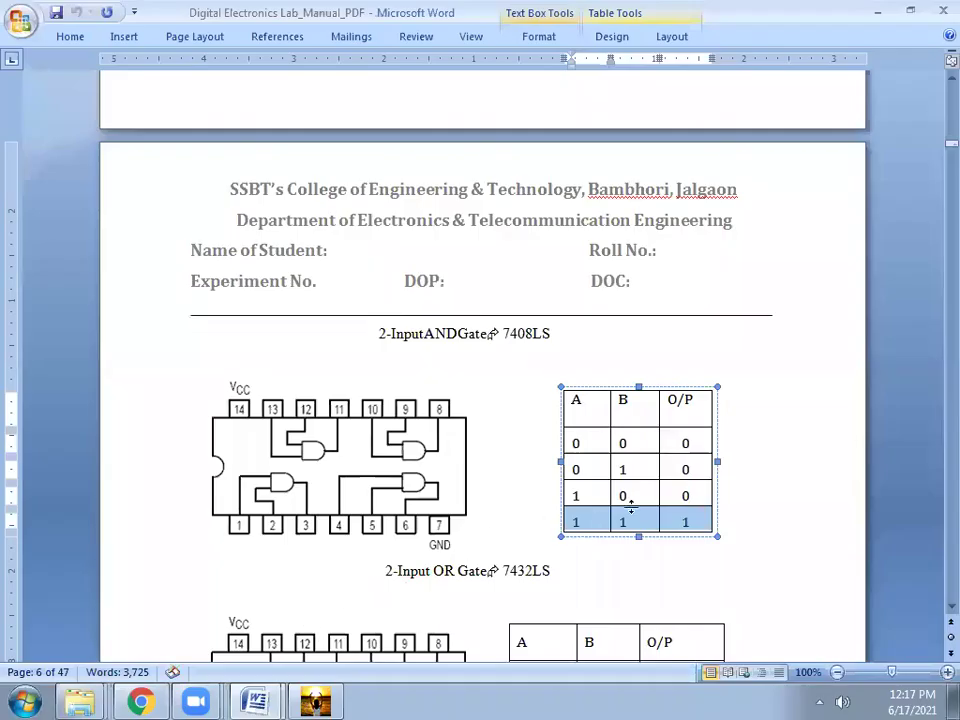
pyautogui.moveTo(590, 450); pyautogui.dragTo(626, 438)
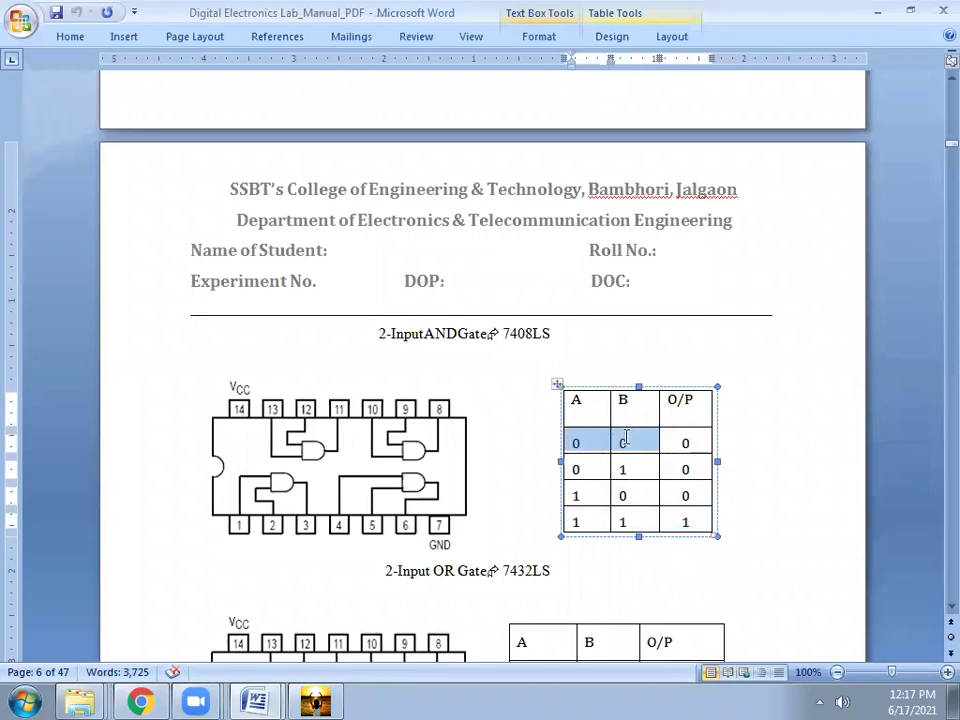
# Step: Return to Atanua and toggle the two switches through different input combinations to test the AND gate's output on the red LED
pyautogui.click(313, 700)
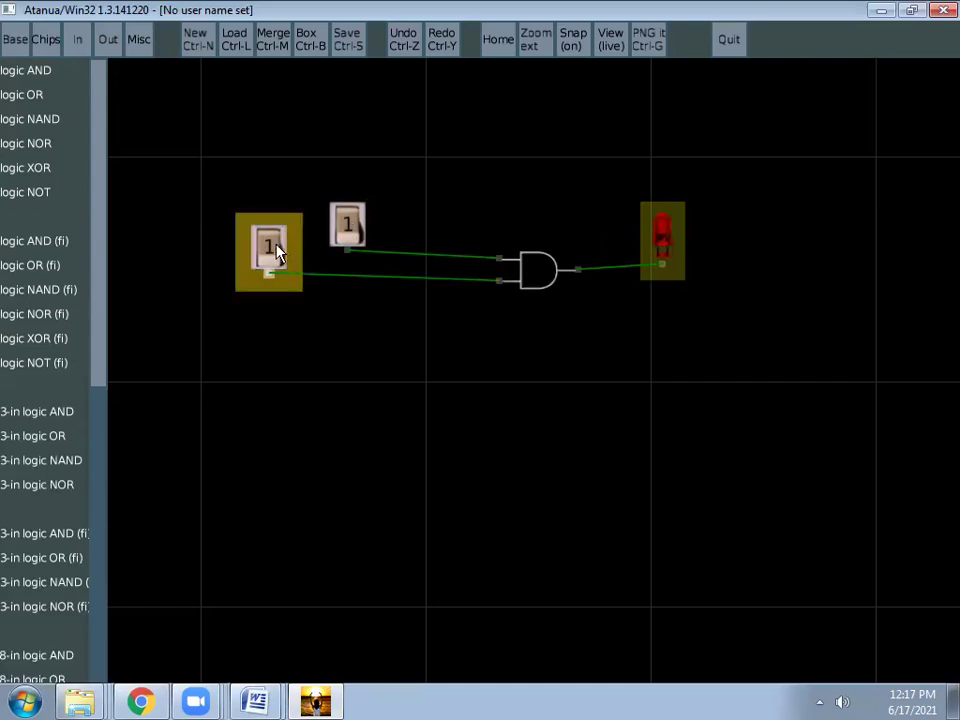
pyautogui.click(352, 238)
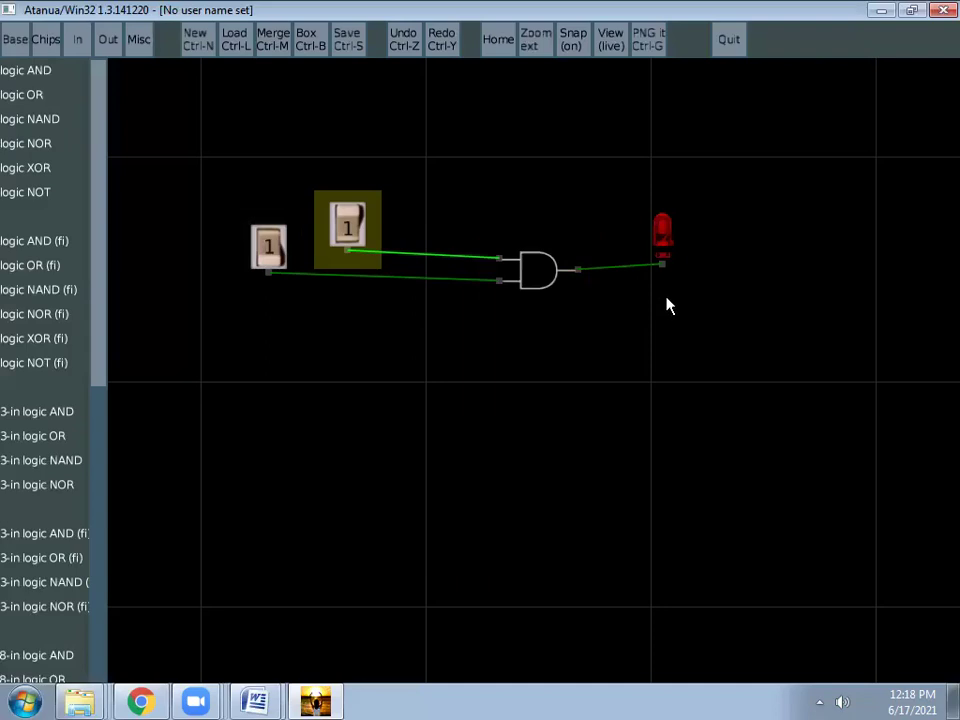
pyautogui.click(350, 228)
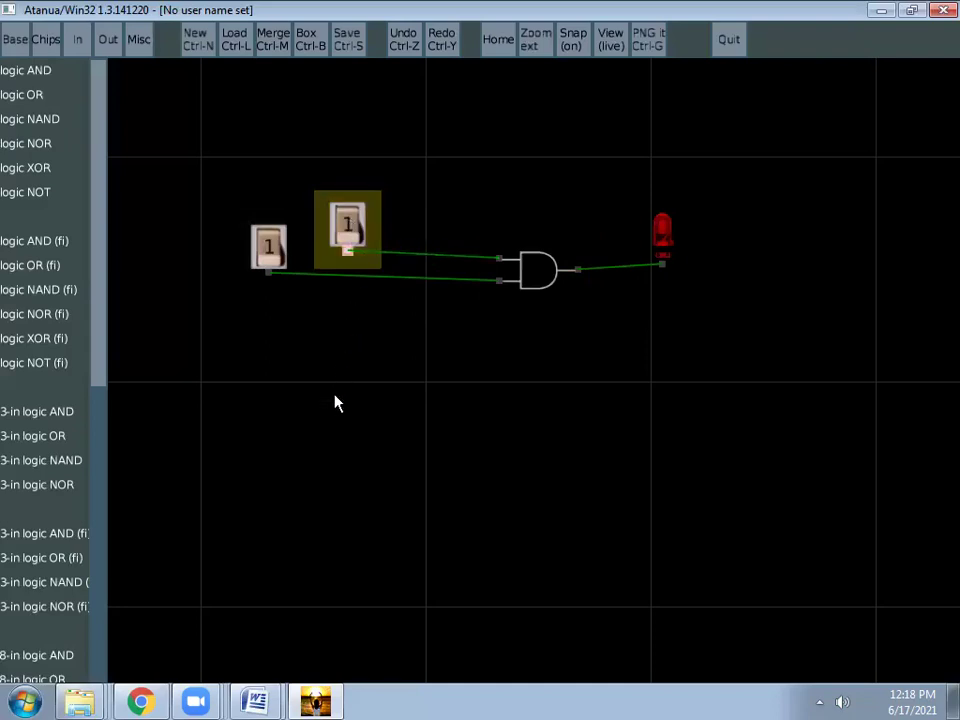
pyautogui.click(268, 268)
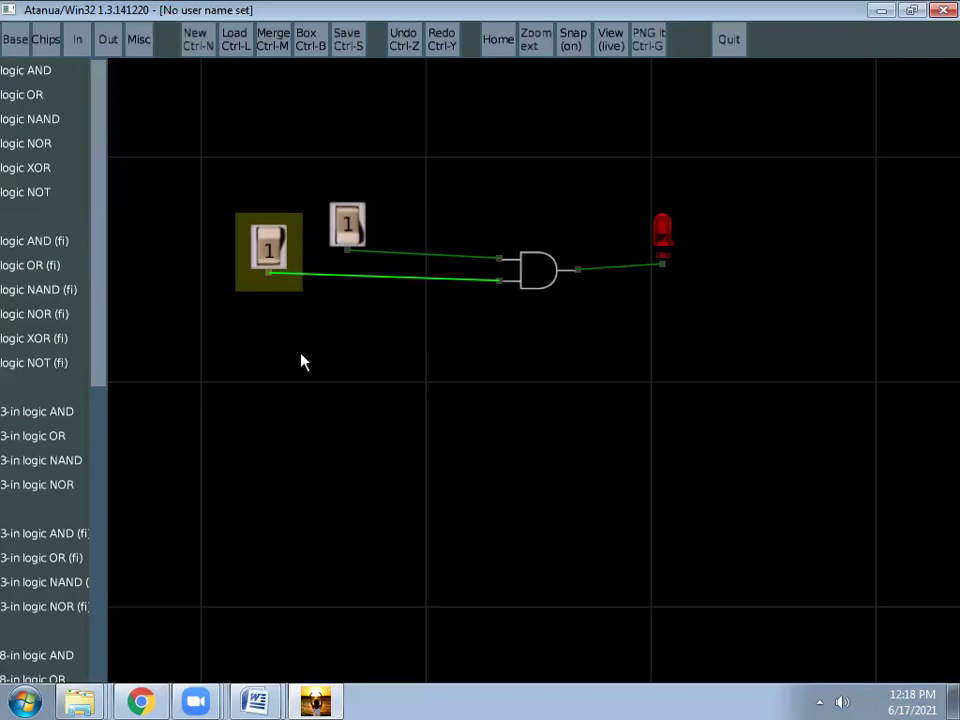
pyautogui.click(349, 243)
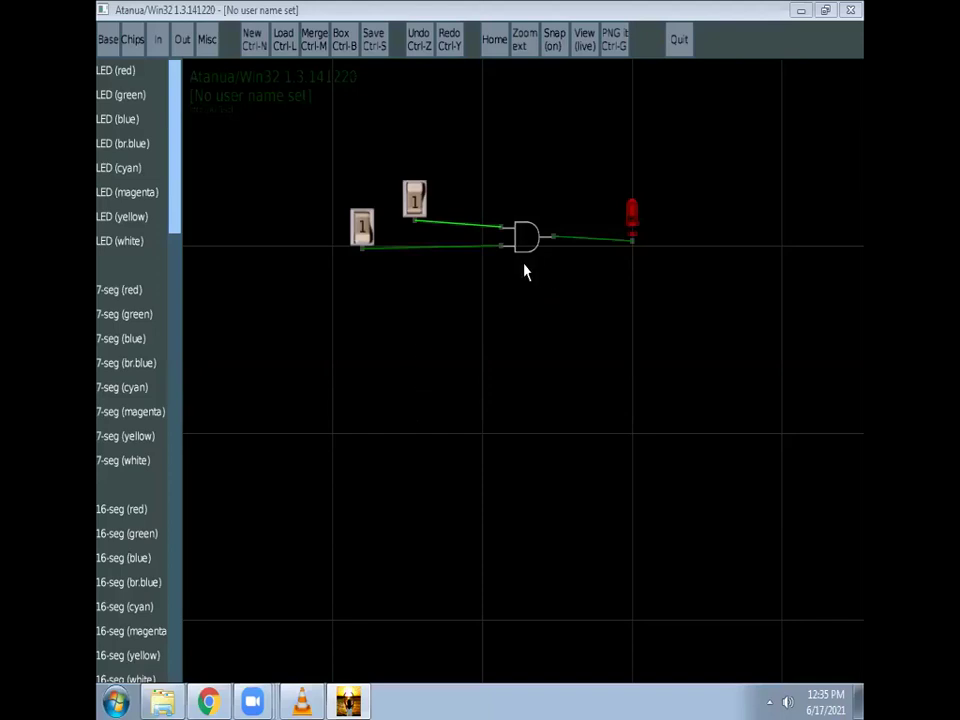
# Step: Show the list of basic logic gates
pyautogui.click(108, 39)
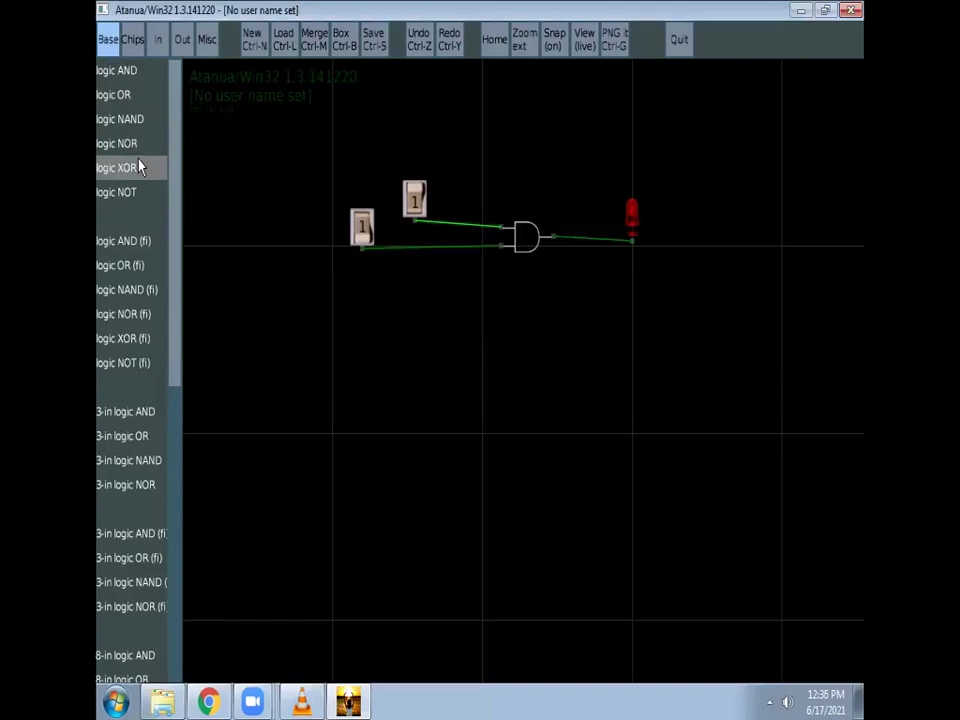